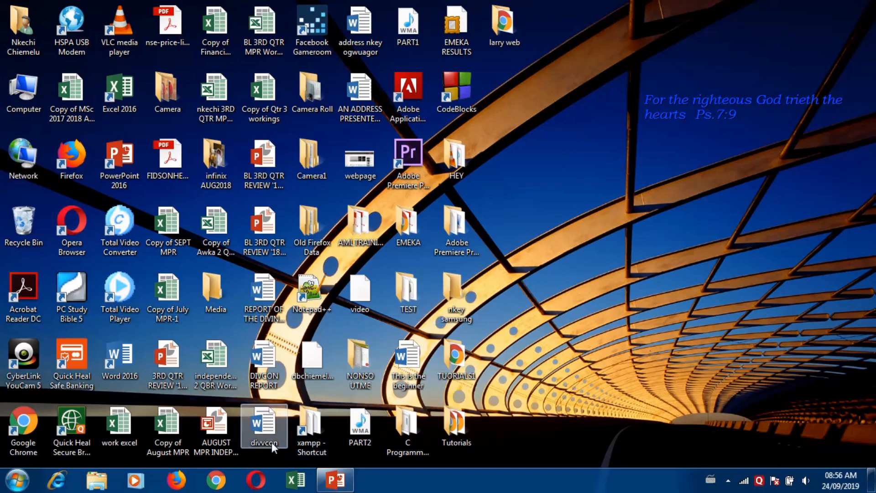
Step: Open Excel and maximize its window
{"action": "left_click", "coordinate": [281, 476]}
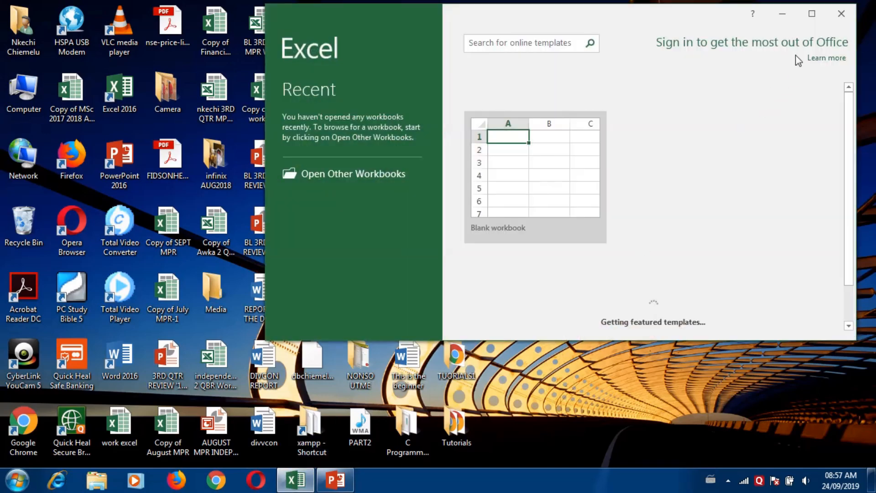
{"action": "left_click", "coordinate": [812, 13]}
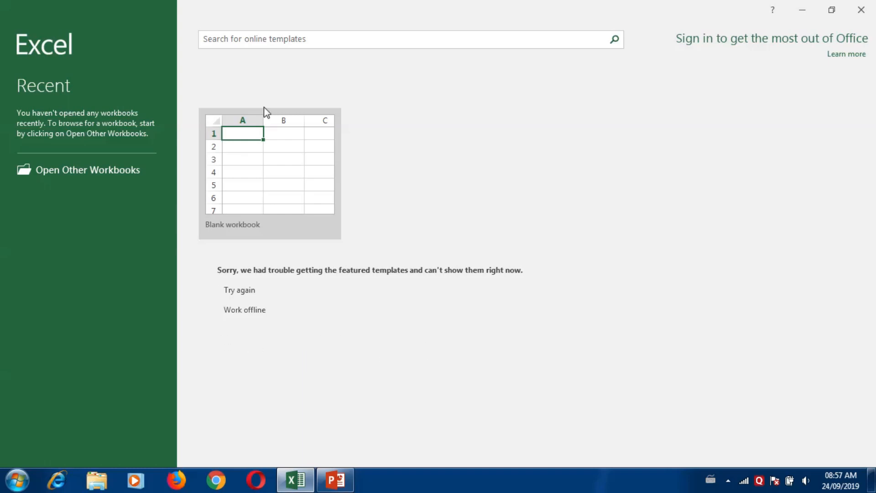
Step: Search the online templates for "budget" and browse the matching templates
{"action": "left_click", "coordinate": [305, 41]}
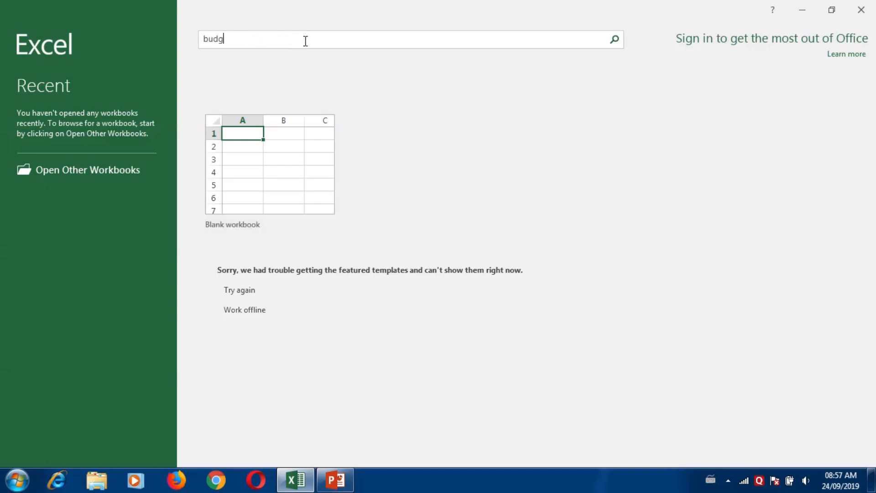
{"action": "type", "text": "budget"}
{"action": "key", "text": "Return"}
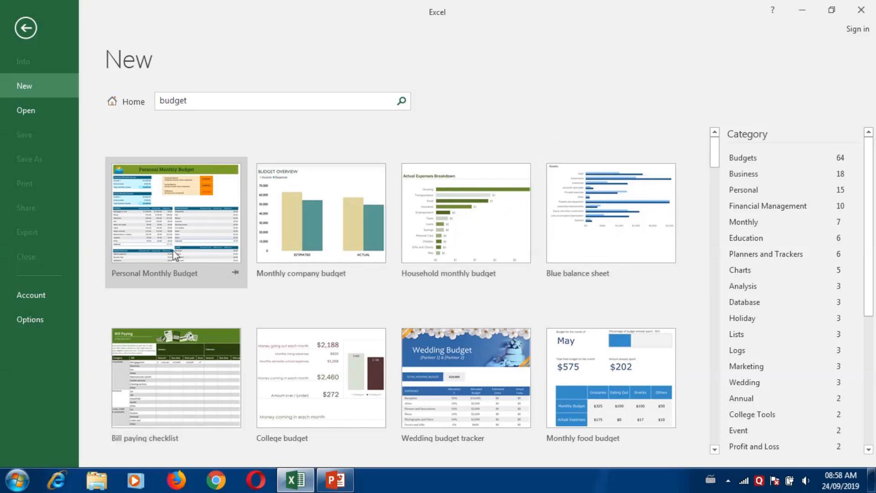
{"action": "scroll", "coordinate": [319, 310], "scroll_direction": "down", "scroll_amount": 1}
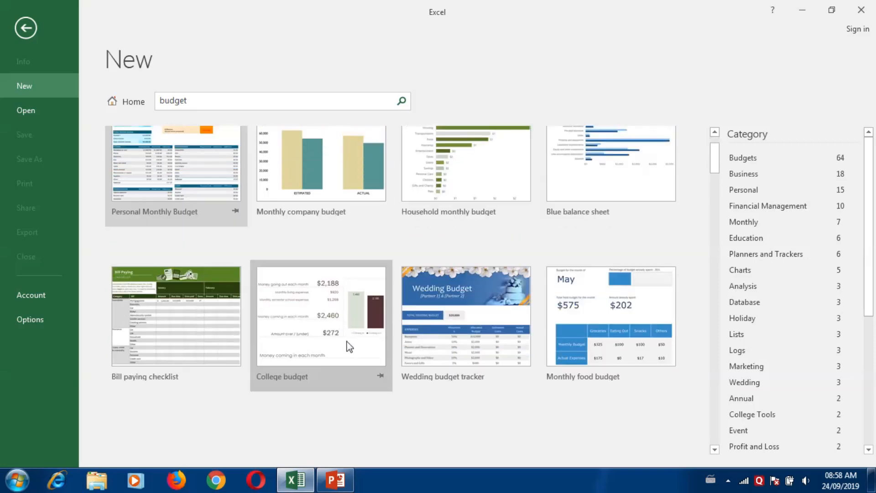
{"action": "scroll", "coordinate": [508, 333], "scroll_direction": "down", "scroll_amount": 2}
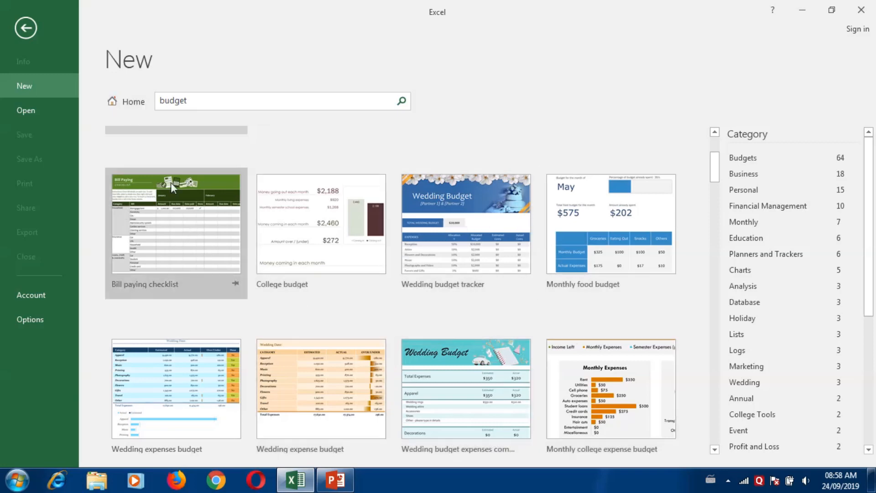
Step: Leave the template search results and create a new blank workbook
{"action": "left_click", "coordinate": [133, 101]}
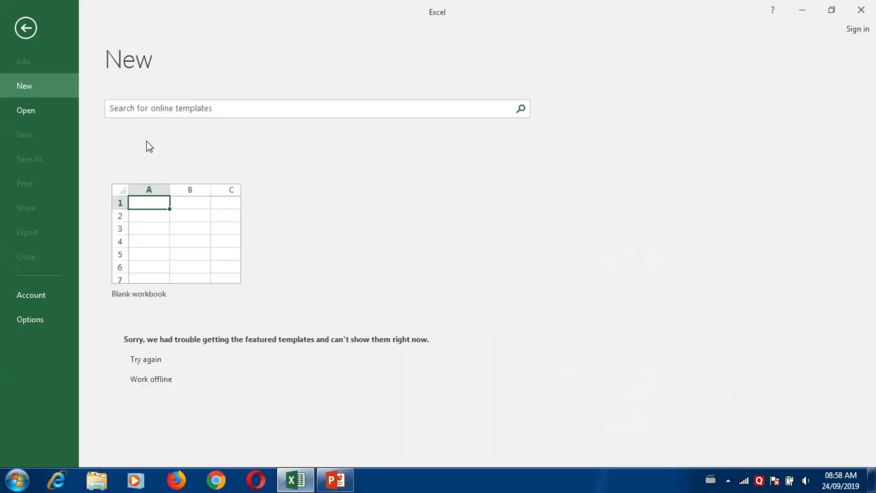
{"action": "left_click", "coordinate": [142, 249]}
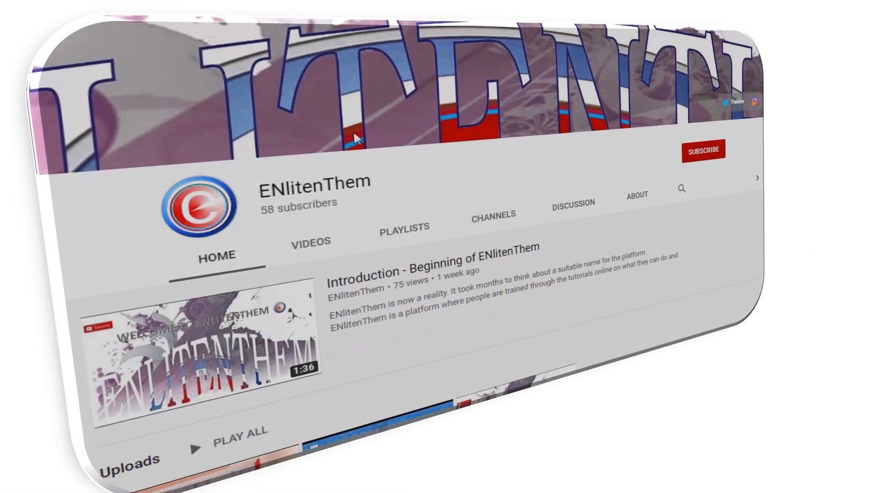
{"action": "left_click", "coordinate": [687, 155]}
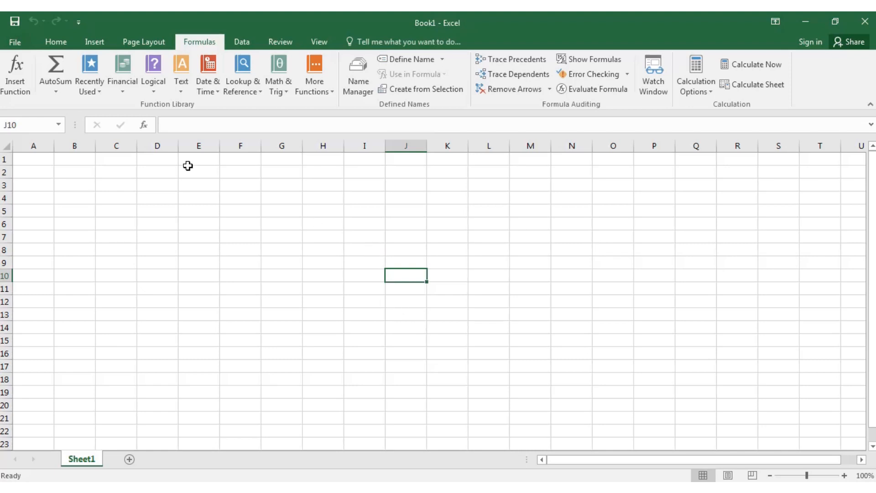
Step: Examine the ribbon commands available under Home, Insert, Page Layout, Formulas, Data, Review and View
{"action": "left_click", "coordinate": [58, 41]}
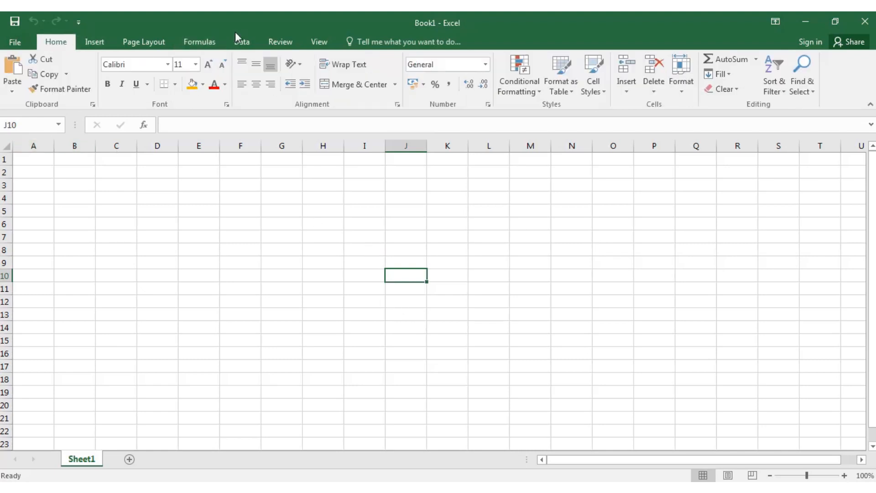
{"action": "left_click", "coordinate": [94, 44]}
{"action": "left_click", "coordinate": [131, 37]}
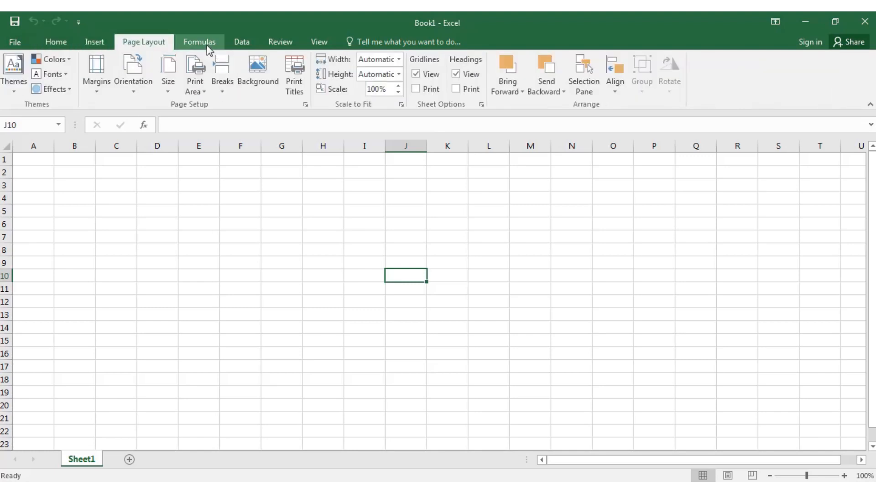
{"action": "left_click", "coordinate": [213, 45]}
{"action": "left_click", "coordinate": [244, 42]}
{"action": "left_click", "coordinate": [279, 39]}
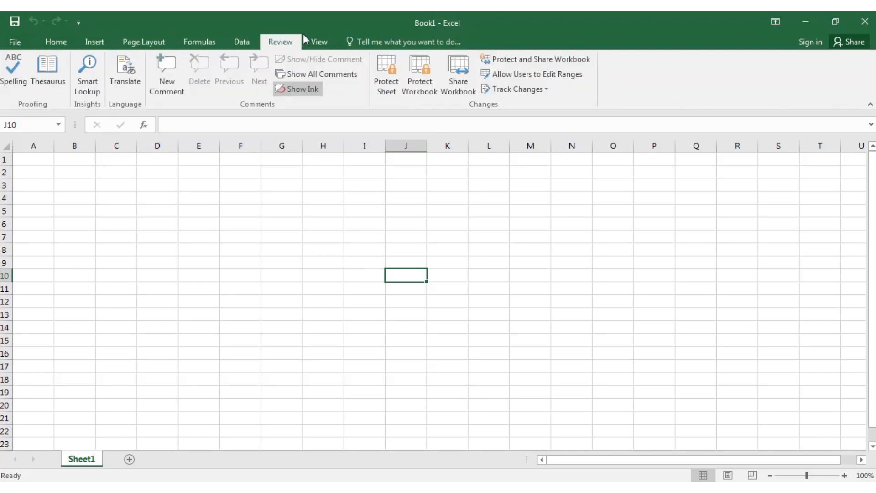
{"action": "left_click", "coordinate": [306, 45]}
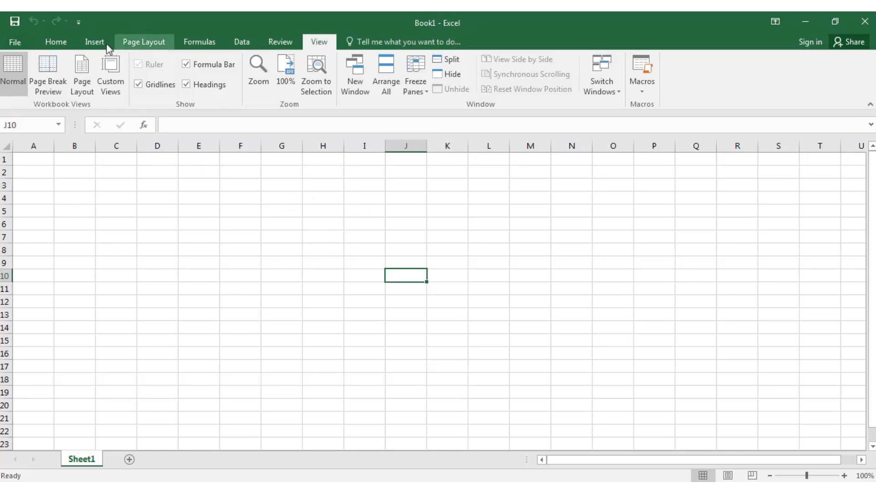
{"action": "left_click", "coordinate": [56, 42]}
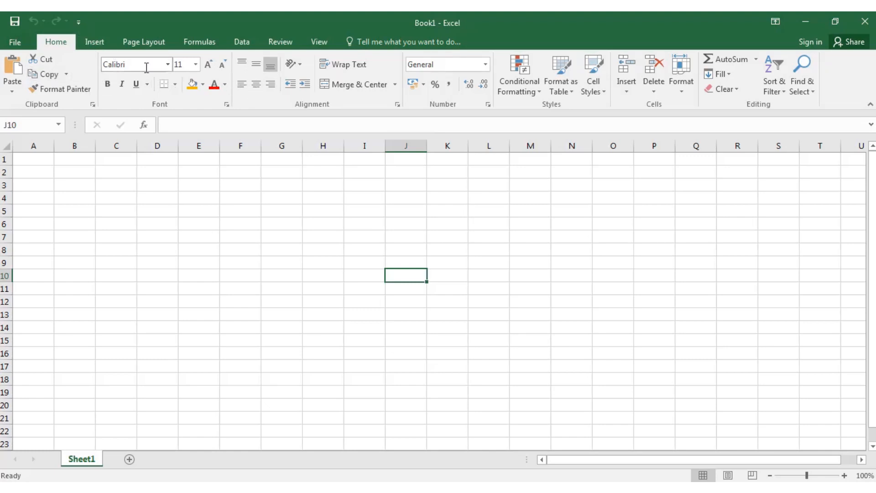
{"action": "left_click", "coordinate": [95, 41]}
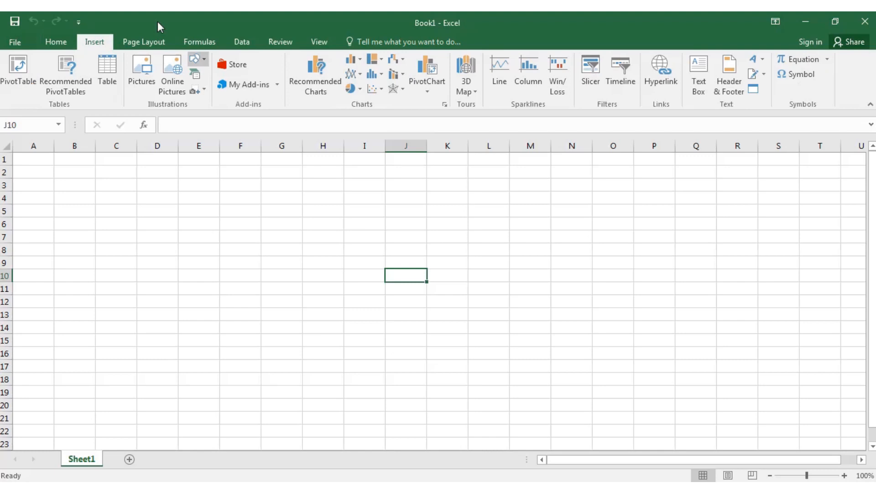
{"action": "left_click", "coordinate": [196, 40]}
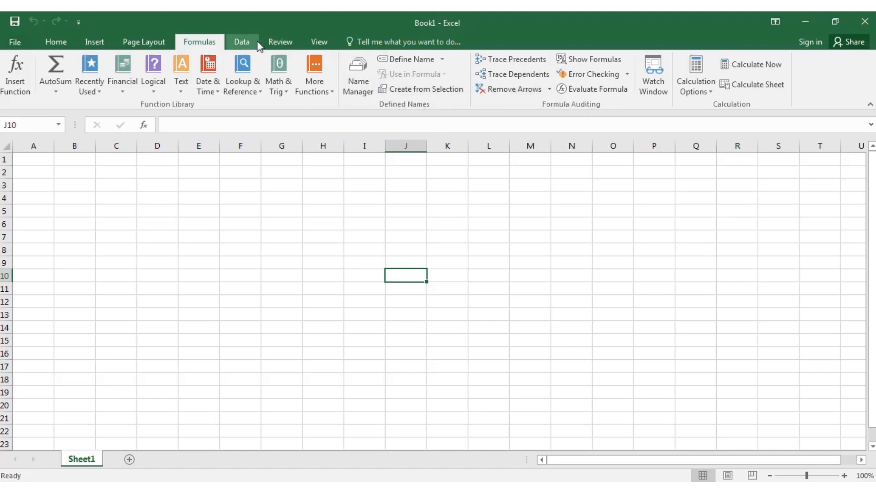
{"action": "left_click", "coordinate": [244, 42]}
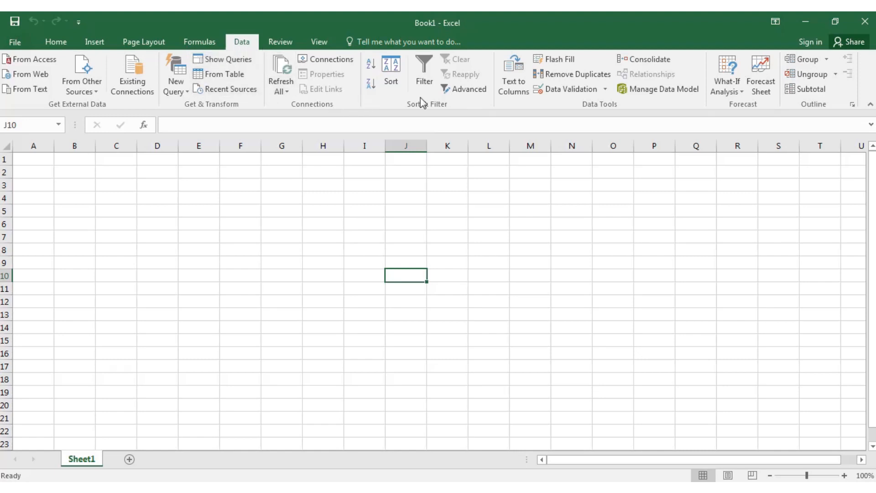
{"action": "left_click", "coordinate": [157, 44]}
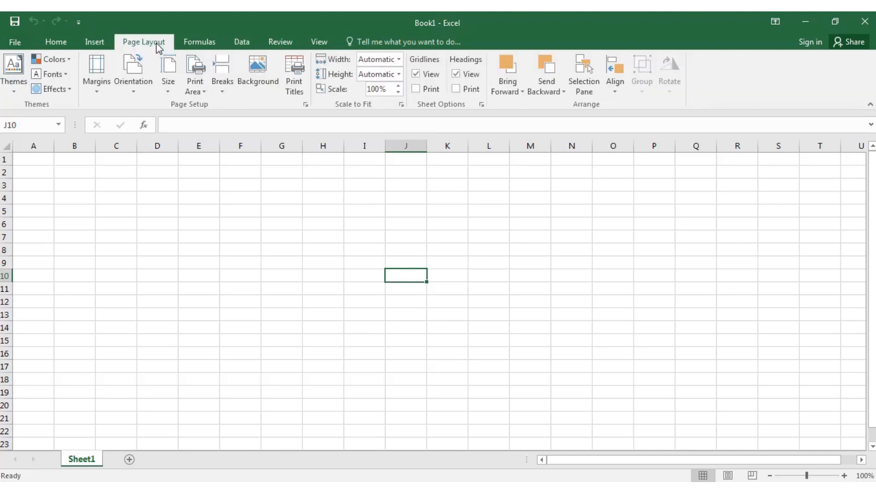
{"action": "left_click", "coordinate": [99, 37]}
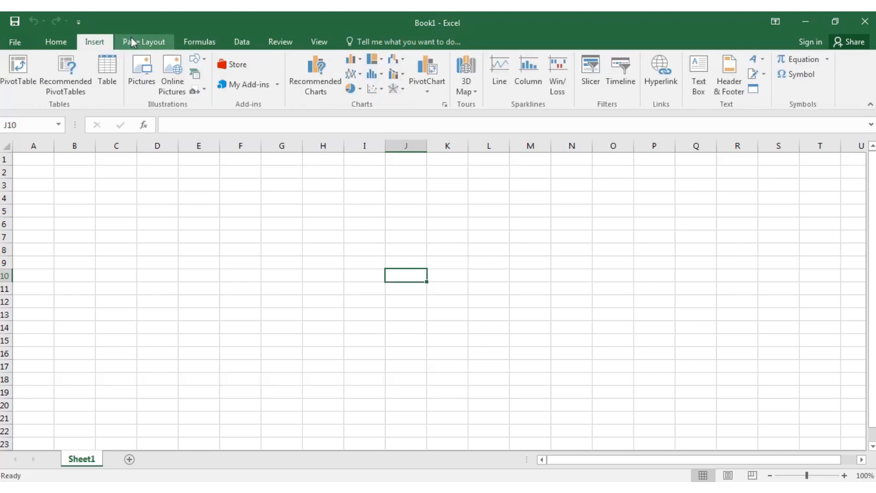
{"action": "left_click", "coordinate": [155, 44]}
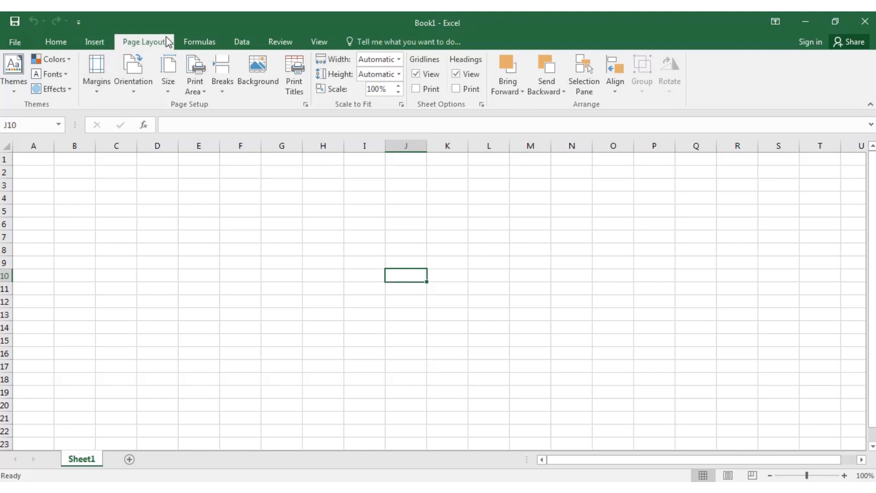
Step: Examine the colour schemes and document themes available for the workbook's page layout
{"action": "left_click", "coordinate": [67, 60]}
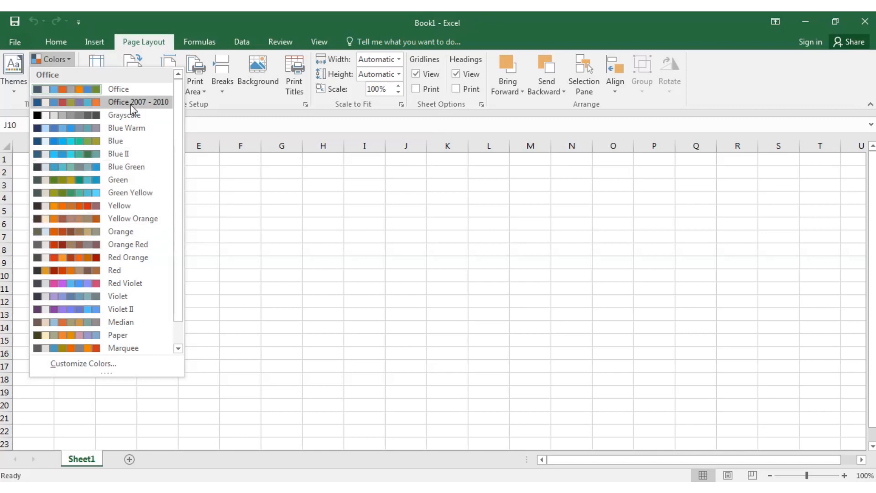
{"action": "left_click", "coordinate": [69, 63]}
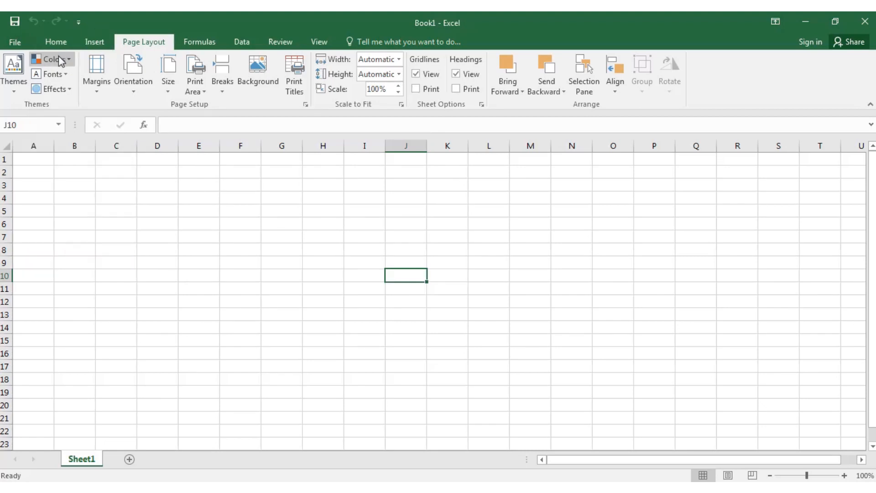
{"action": "left_click", "coordinate": [64, 58]}
{"action": "left_click", "coordinate": [67, 59]}
{"action": "left_click", "coordinate": [69, 58]}
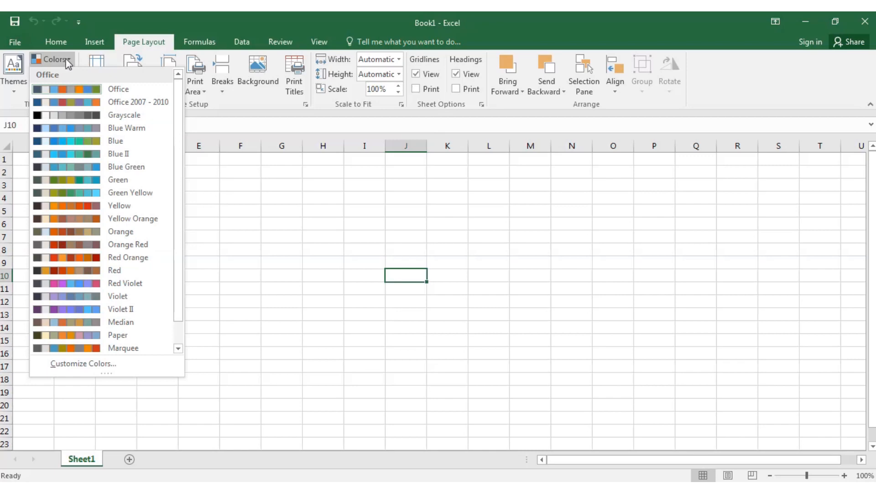
{"action": "left_click", "coordinate": [68, 59]}
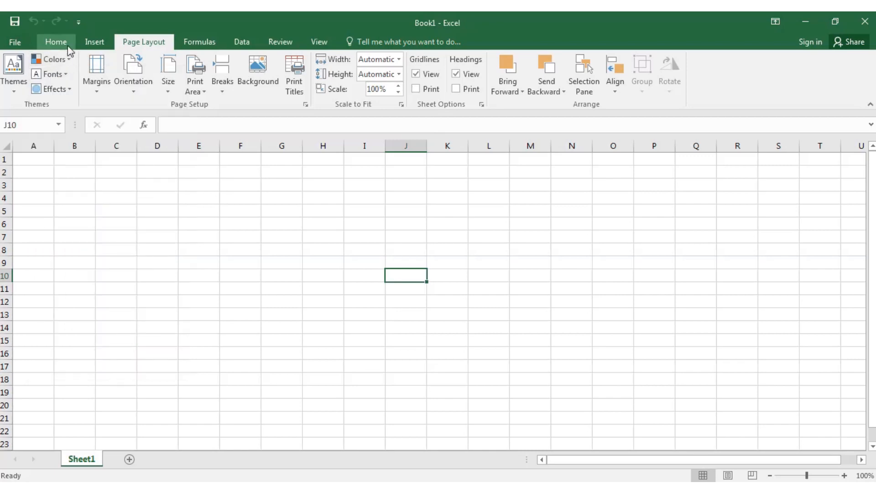
{"action": "left_click", "coordinate": [20, 92]}
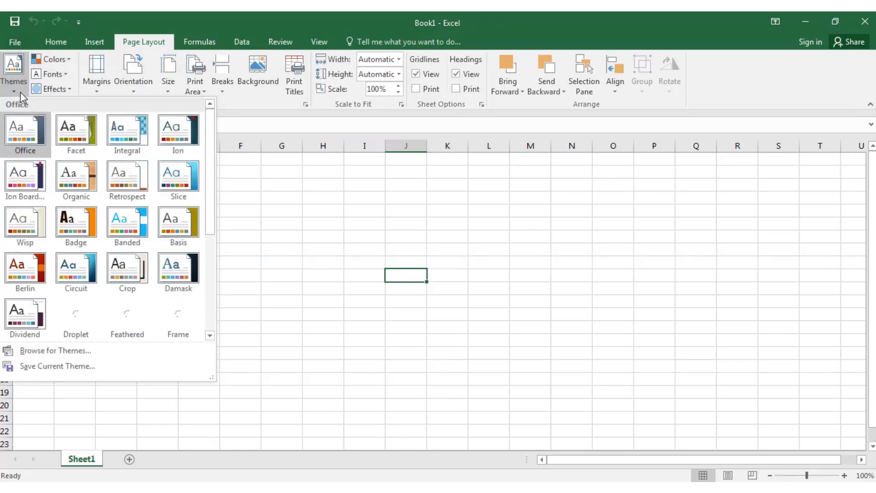
{"action": "left_click", "coordinate": [20, 92]}
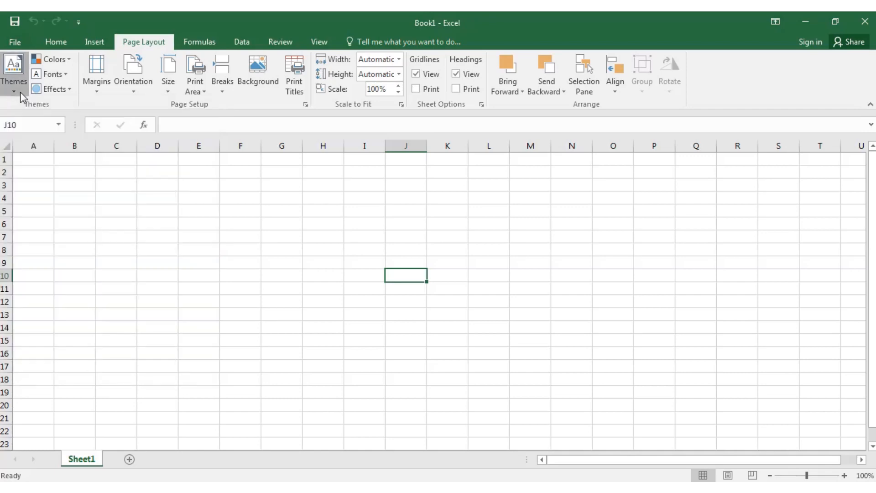
{"action": "left_click", "coordinate": [64, 46]}
{"action": "left_click", "coordinate": [85, 43]}
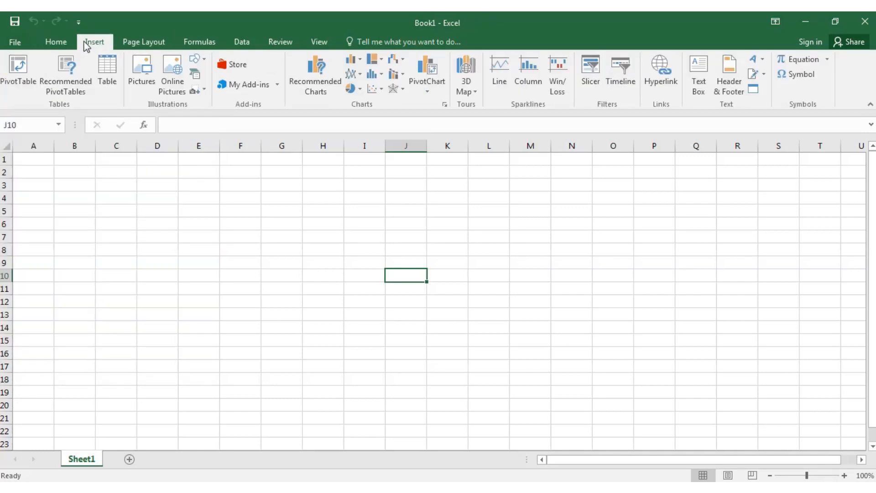
{"action": "left_click", "coordinate": [60, 45]}
{"action": "left_click", "coordinate": [161, 41]}
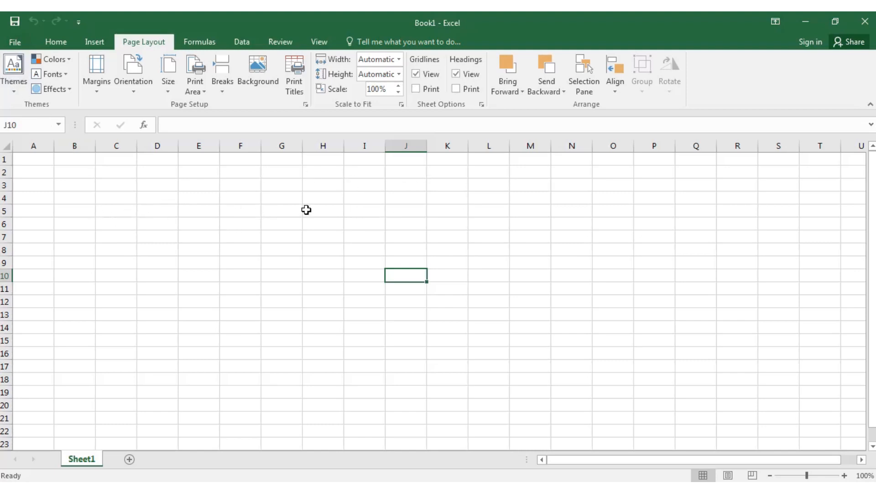
Step: Select column C, row 2, and columns A, B and L of Sheet1 one at a time
{"action": "left_click", "coordinate": [127, 146]}
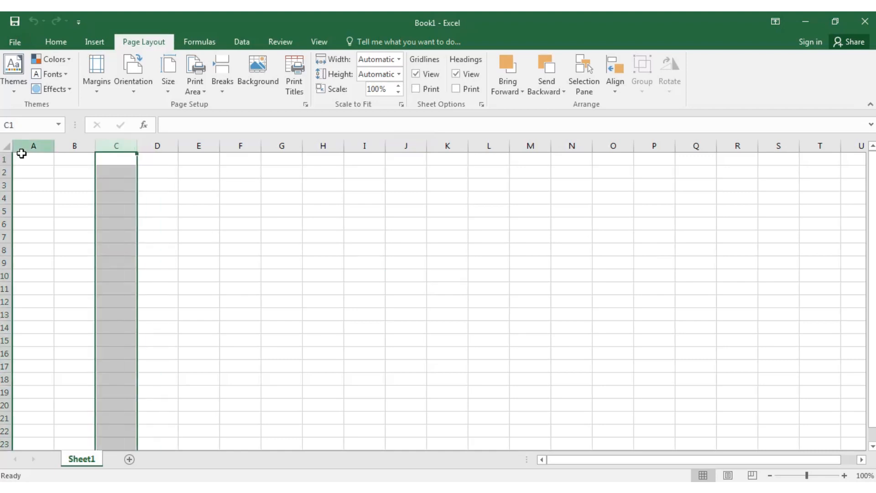
{"action": "left_click", "coordinate": [6, 172]}
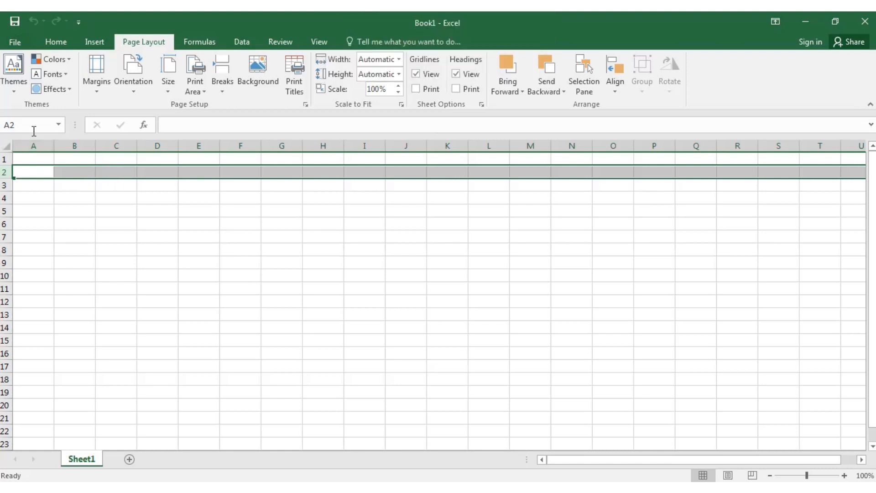
{"action": "left_click", "coordinate": [26, 145]}
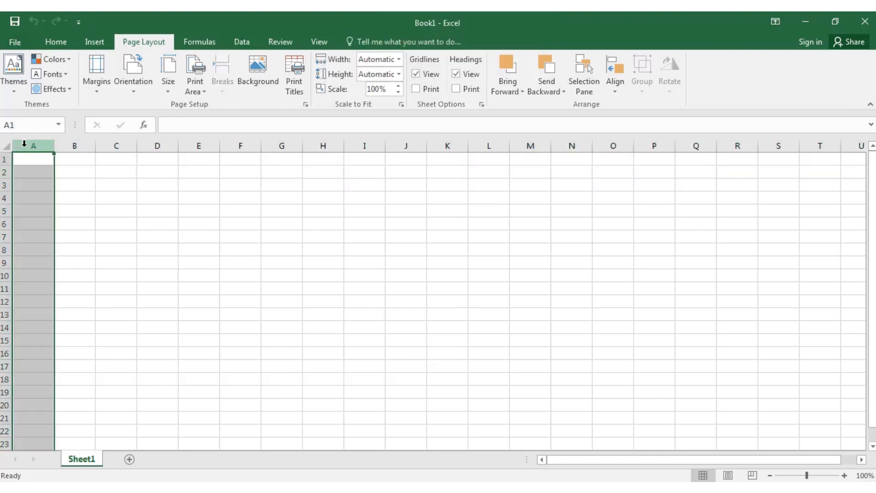
{"action": "left_click", "coordinate": [74, 145]}
{"action": "left_click", "coordinate": [490, 145]}
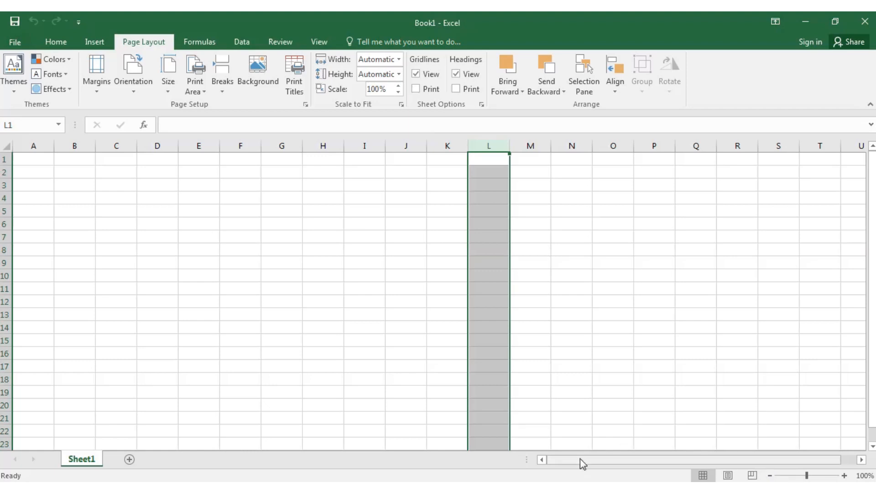
{"action": "mouse_move", "coordinate": [548, 459]}
{"action": "left_mouse_down"}
{"action": "mouse_move", "coordinate": [610, 465]}
{"action": "mouse_move", "coordinate": [560, 458]}
{"action": "left_mouse_up"}
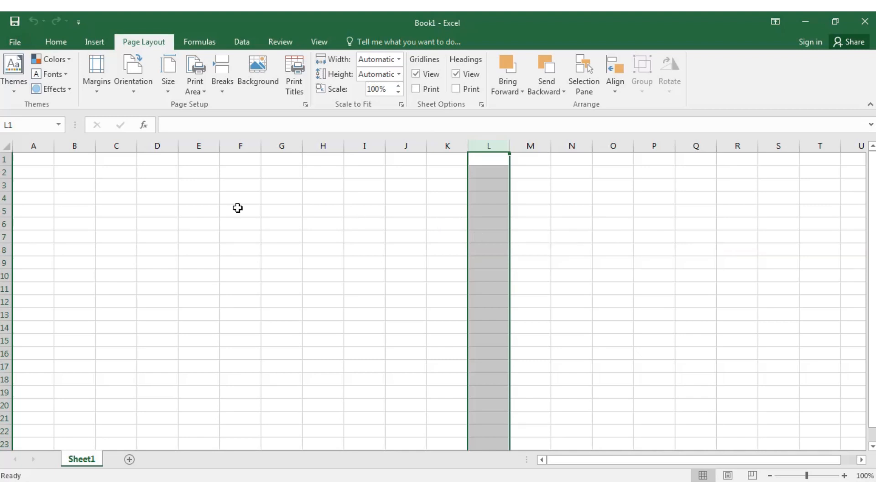
Step: Select row 1 and row 5 of the empty worksheet one at a time
{"action": "left_click", "coordinate": [4, 158]}
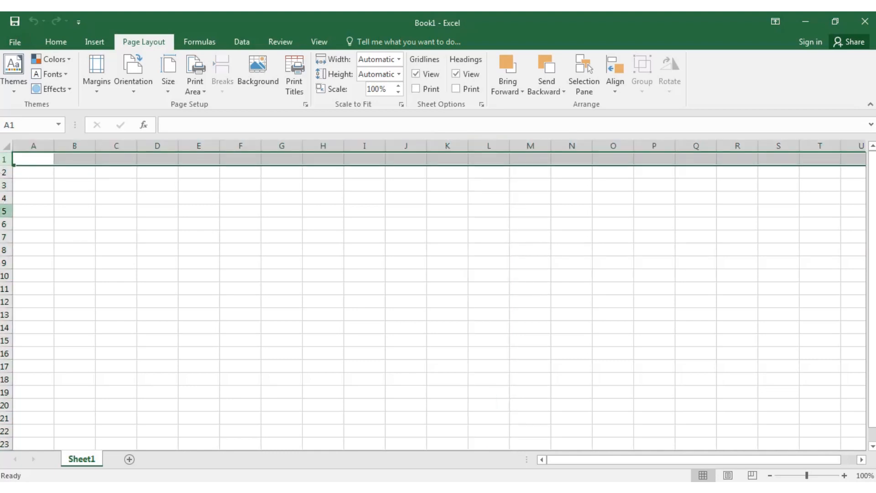
{"action": "left_click", "coordinate": [4, 211]}
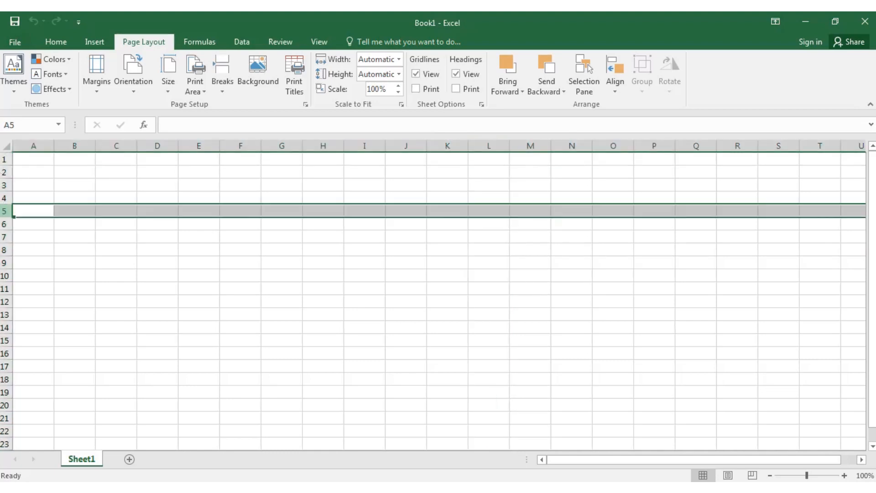
Step: Select row 9 and cells C9, D9 and H5 of Sheet1 one at a time
{"action": "left_click", "coordinate": [4, 263]}
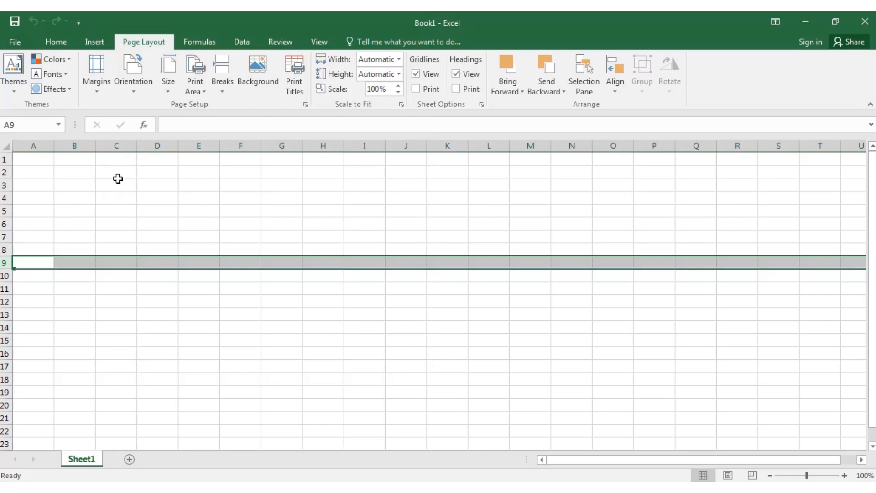
{"action": "left_click", "coordinate": [119, 262]}
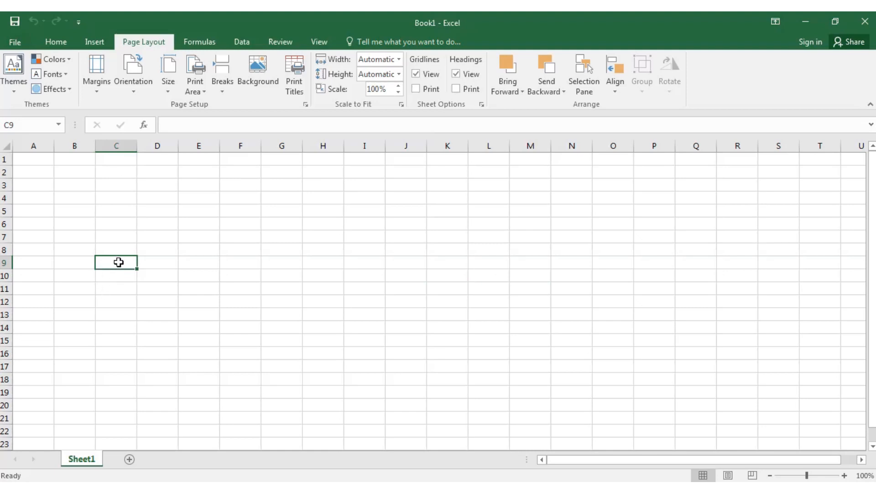
{"action": "left_click", "coordinate": [149, 267]}
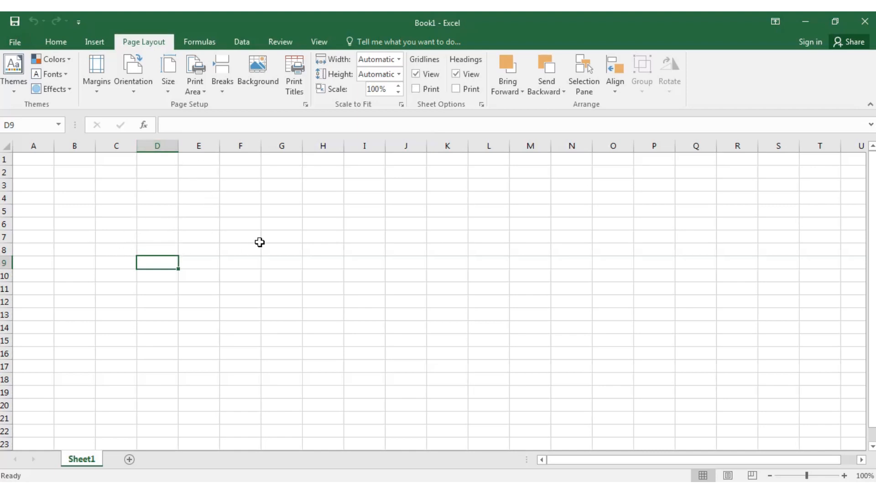
{"action": "left_click", "coordinate": [304, 209]}
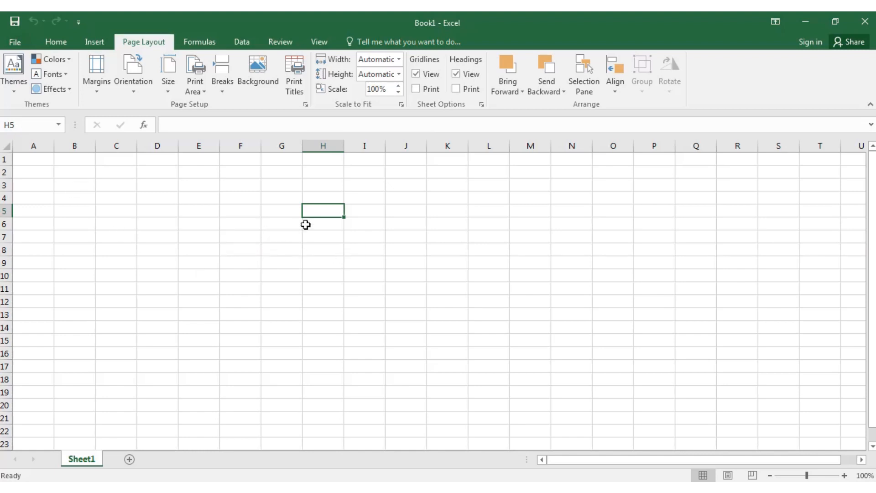
Step: Select the cell ranges G5:H15, I7:J15, C5:E12, I14:K17 and N12:O13 one after another
{"action": "left_click_drag", "start_coordinate": [321, 213], "coordinate": [289, 340]}
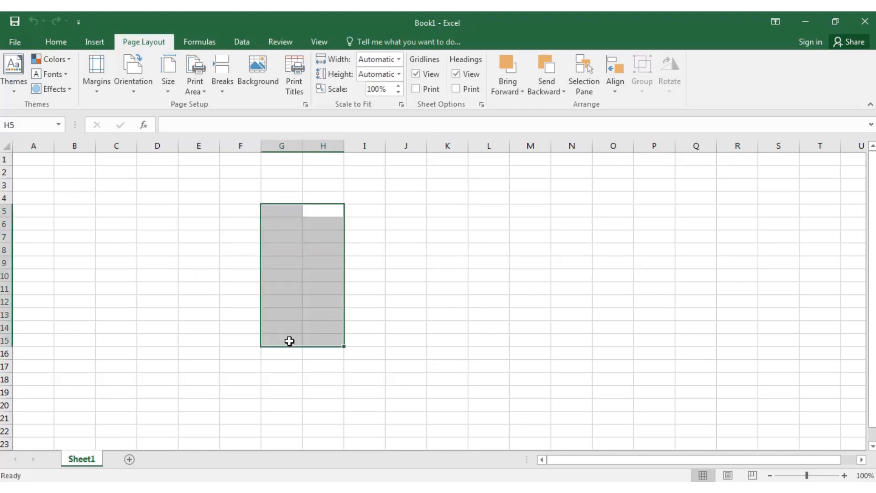
{"action": "left_click_drag", "start_coordinate": [377, 237], "coordinate": [404, 339]}
{"action": "left_click_drag", "start_coordinate": [184, 212], "coordinate": [120, 302]}
{"action": "left_click_drag", "start_coordinate": [366, 332], "coordinate": [457, 366]}
{"action": "left_click_drag", "start_coordinate": [575, 315], "coordinate": [613, 302]}
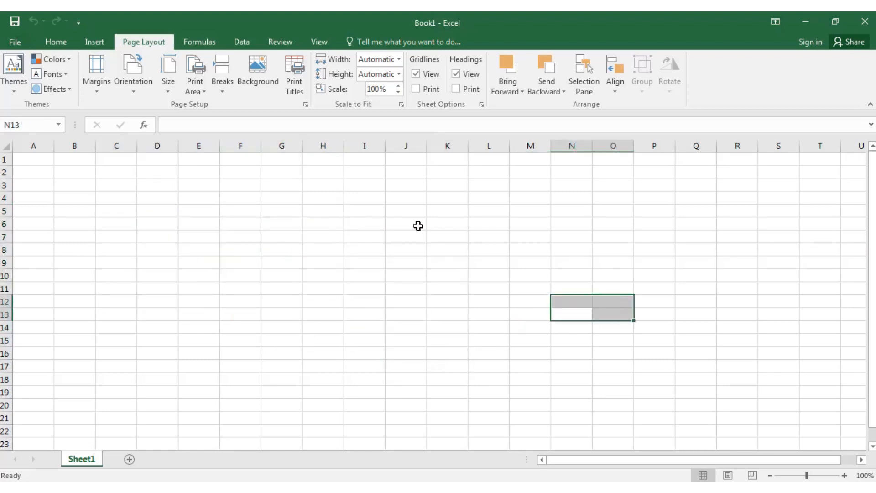
Step: Select cell H5, the range E5:H7, cell E11 and the range G9:J15 in turn
{"action": "left_click", "coordinate": [333, 213]}
{"action": "left_click_drag", "start_coordinate": [326, 213], "coordinate": [200, 237]}
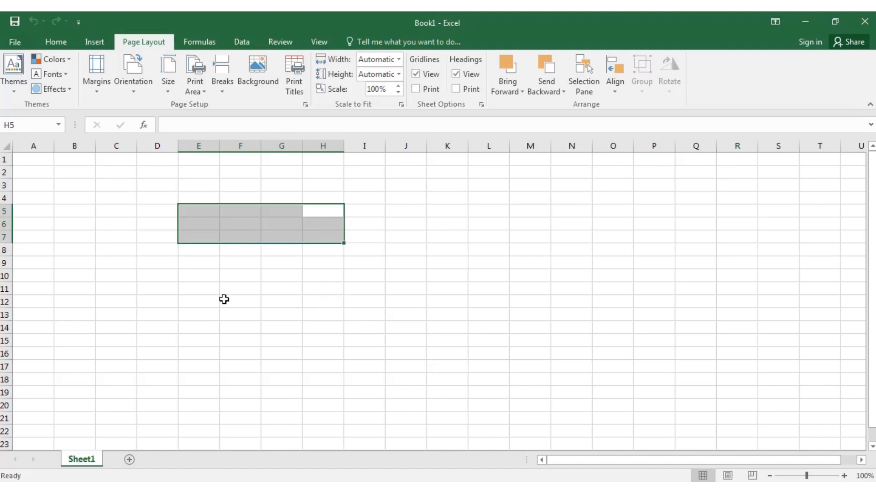
{"action": "left_click", "coordinate": [192, 292]}
{"action": "left_click_drag", "start_coordinate": [276, 262], "coordinate": [393, 340]}
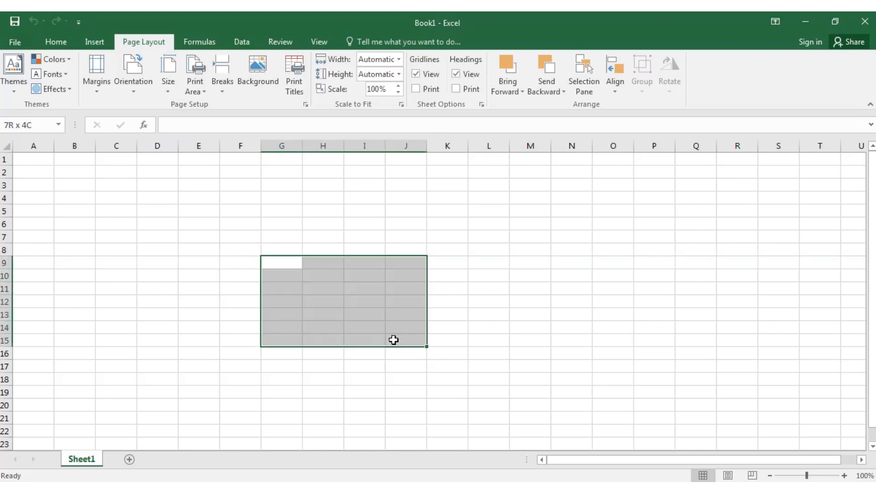
Step: Select the range C6:D13, starting from its first cell C6
{"action": "left_click_drag", "start_coordinate": [116, 222], "coordinate": [166, 309]}
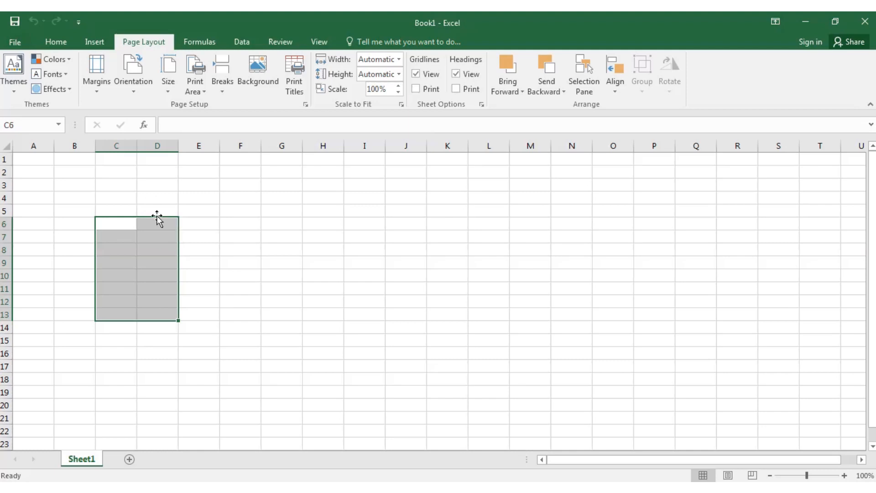
{"action": "left_click", "coordinate": [118, 220]}
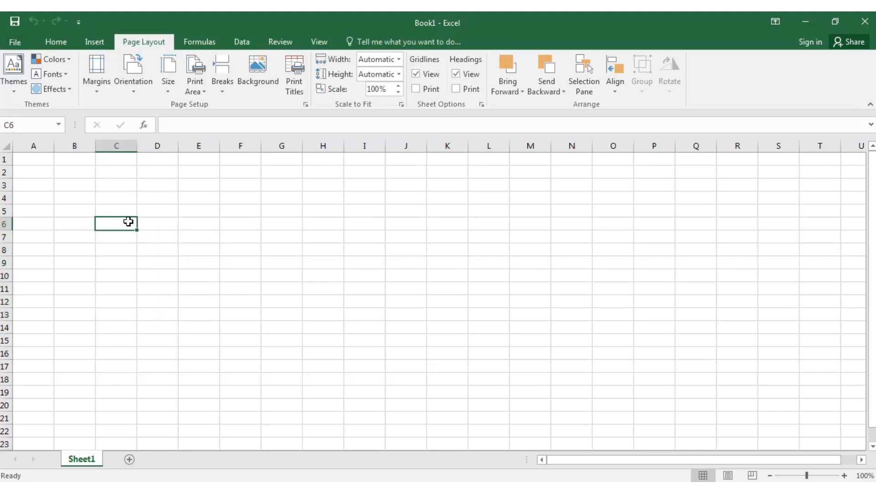
{"action": "left_click_drag", "start_coordinate": [137, 222], "coordinate": [166, 321]}
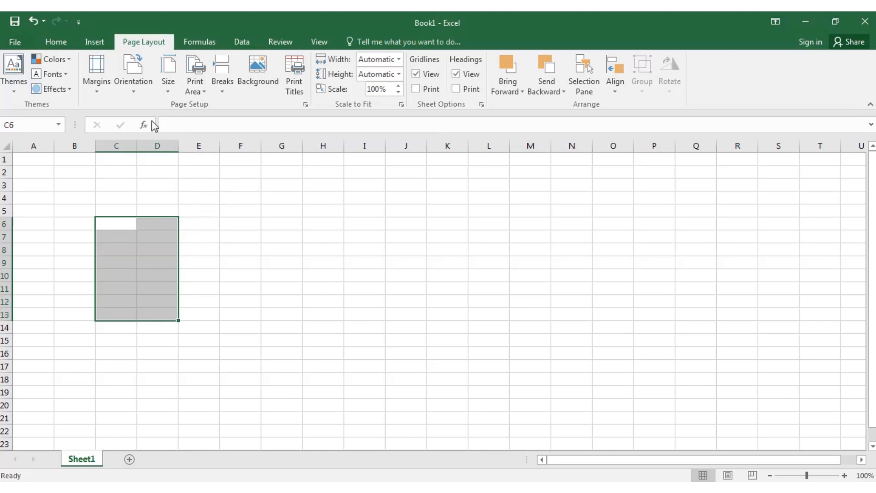
{"action": "left_click", "coordinate": [178, 129]}
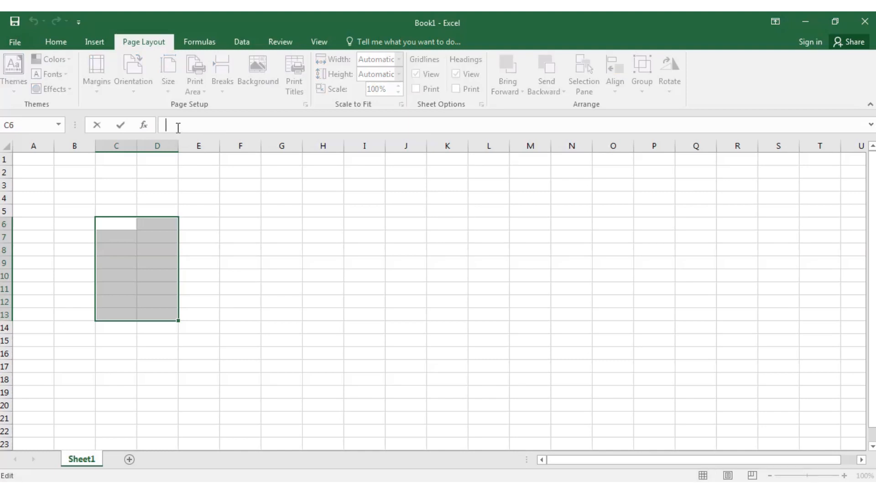
{"action": "type", "text": "c"}
{"action": "key", "text": "Tab"}
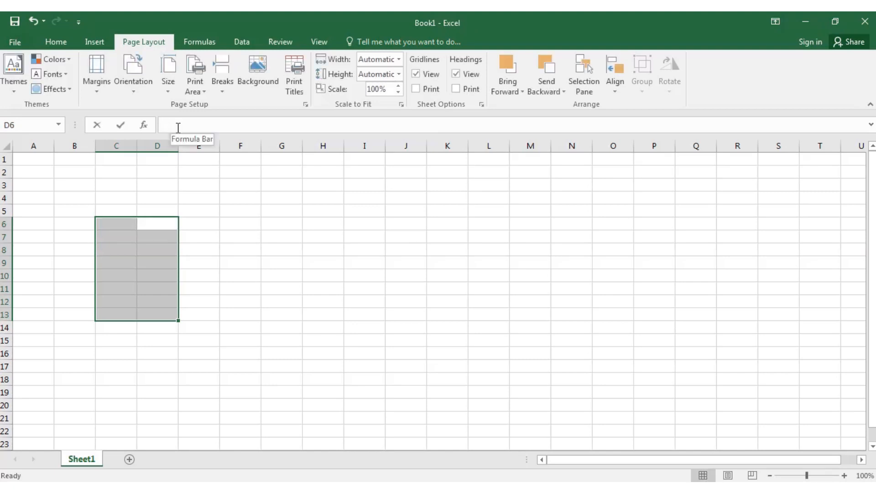
{"action": "left_click", "coordinate": [178, 128]}
{"action": "type", "text": "c"}
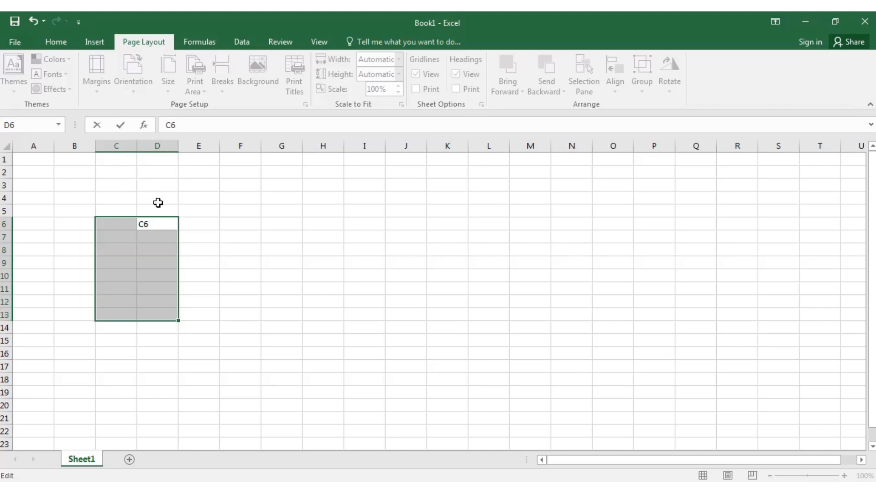
{"action": "left_click", "coordinate": [200, 231]}
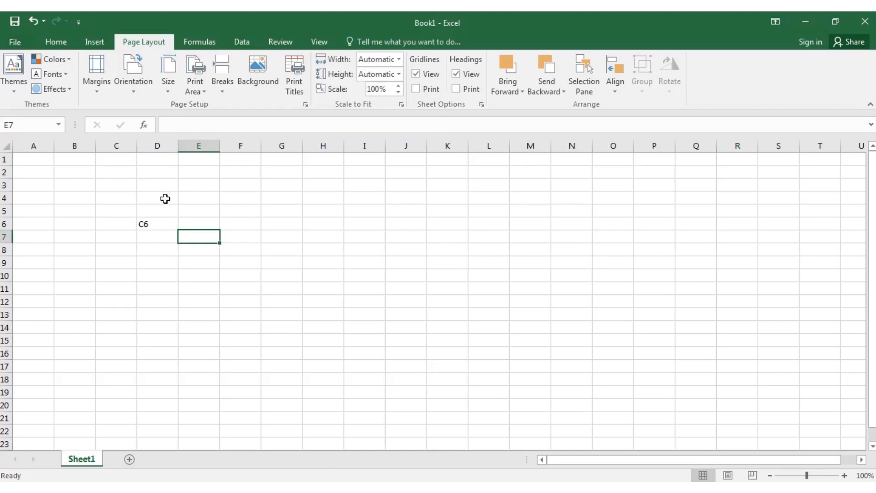
{"action": "left_click", "coordinate": [146, 223]}
{"action": "key", "text": "Delete"}
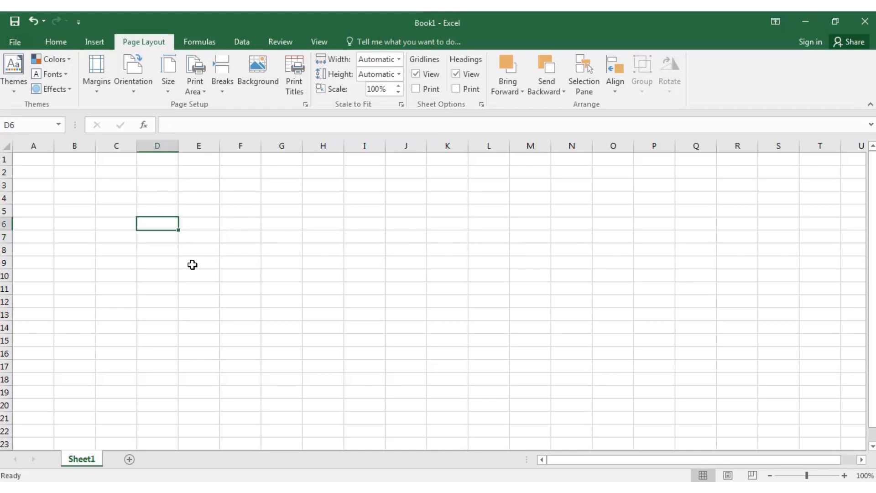
Step: Enter the range reference C6:D13 as text in cell E8 and clear the cell again
{"action": "left_click", "coordinate": [203, 248]}
{"action": "left_click", "coordinate": [184, 124]}
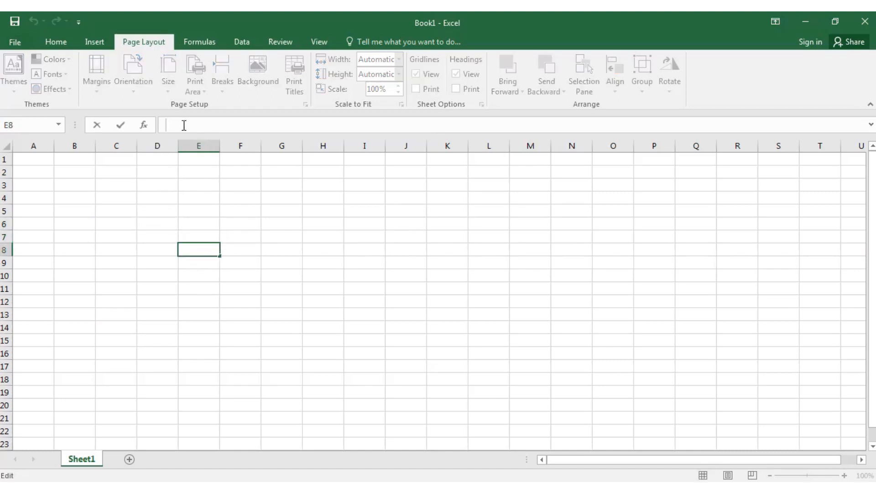
{"action": "type", "text": "C"}
{"action": "type", "text": "D13"}
{"action": "key", "text": "Return"}
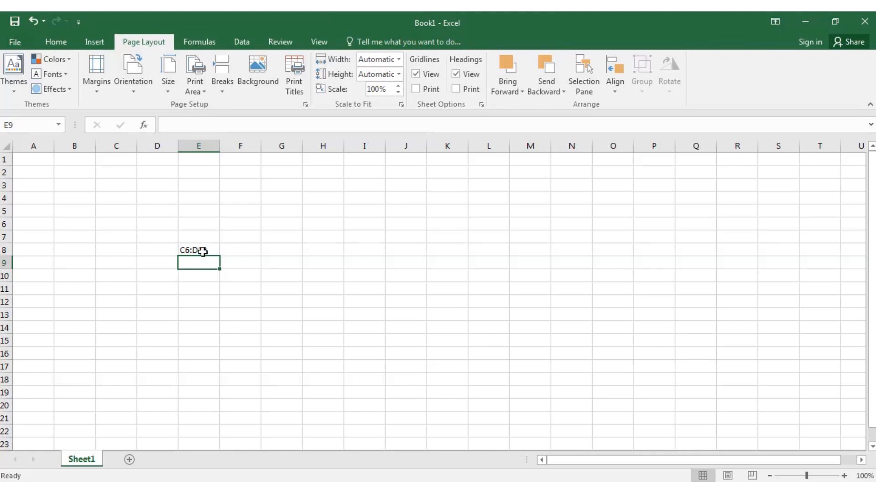
{"action": "left_click", "coordinate": [203, 251]}
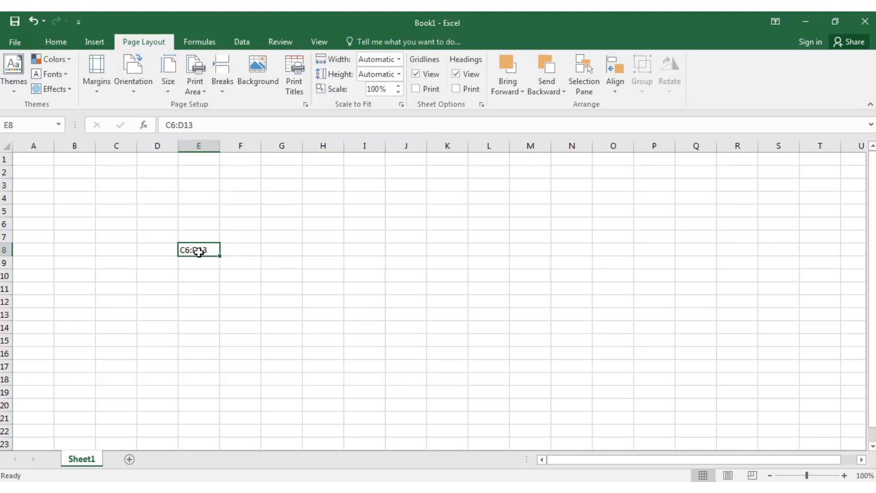
{"action": "key", "text": "Delete"}
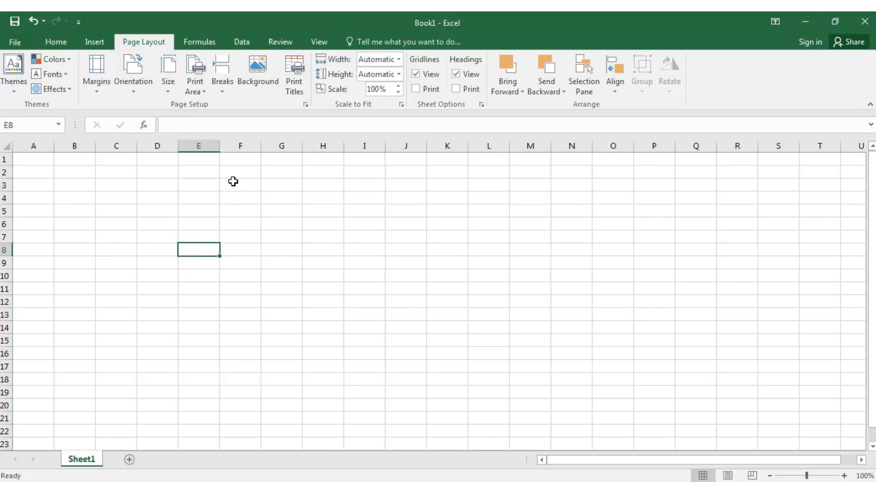
Step: Select column E, row 5, cell E10, a large block starting at E6, and cell C6 one at a time
{"action": "left_click", "coordinate": [210, 146]}
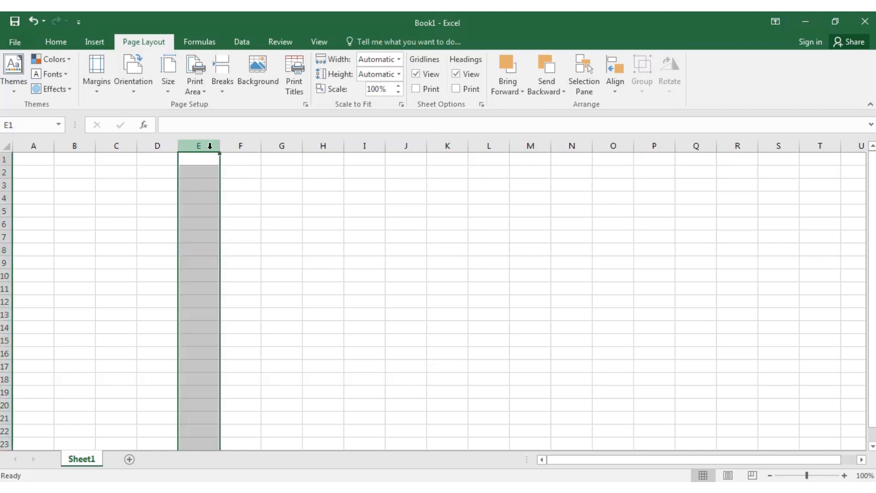
{"action": "left_click", "coordinate": [3, 212]}
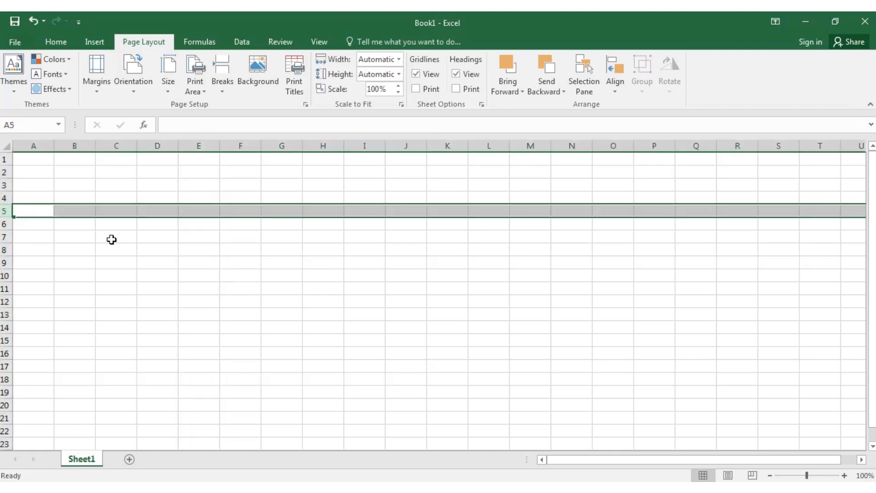
{"action": "left_click", "coordinate": [200, 274]}
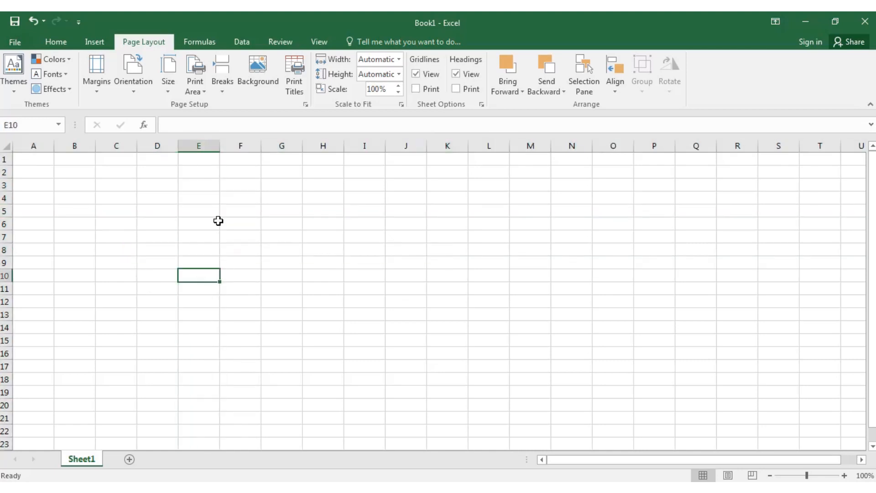
{"action": "mouse_move", "coordinate": [217, 221]}
{"action": "left_mouse_down"}
{"action": "mouse_move", "coordinate": [538, 441]}
{"action": "mouse_move", "coordinate": [487, 407]}
{"action": "mouse_move", "coordinate": [502, 391]}
{"action": "left_mouse_up"}
{"action": "scroll", "coordinate": [502, 391], "scroll_direction": "up", "scroll_amount": 5}
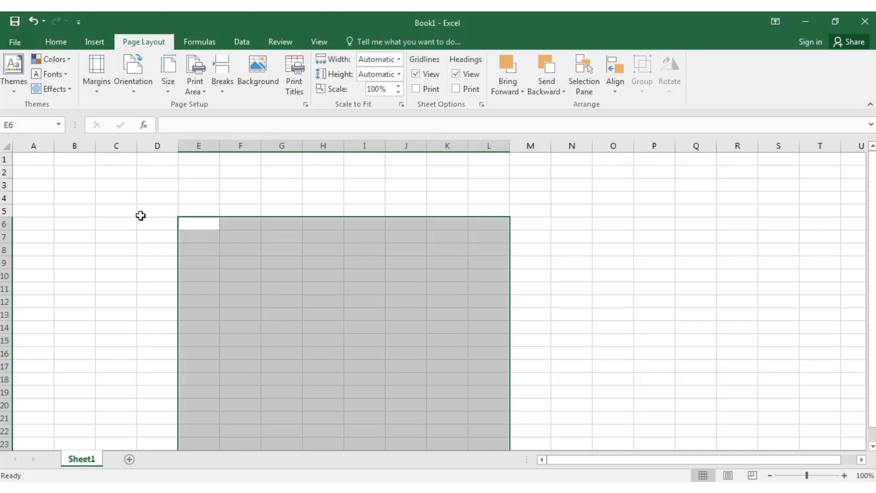
{"action": "left_click", "coordinate": [127, 219]}
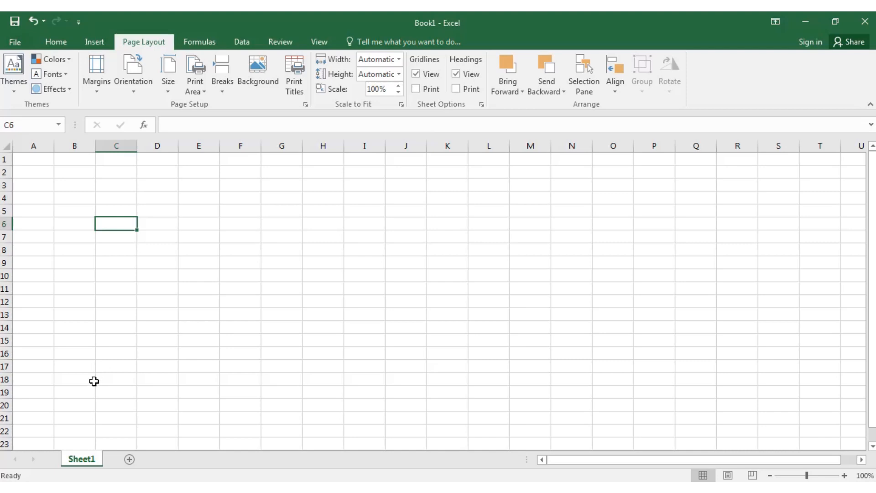
Step: Add a second worksheet to the workbook and switch between the two sheets, returning to Sheet1
{"action": "left_click", "coordinate": [130, 459]}
{"action": "left_click", "coordinate": [89, 458]}
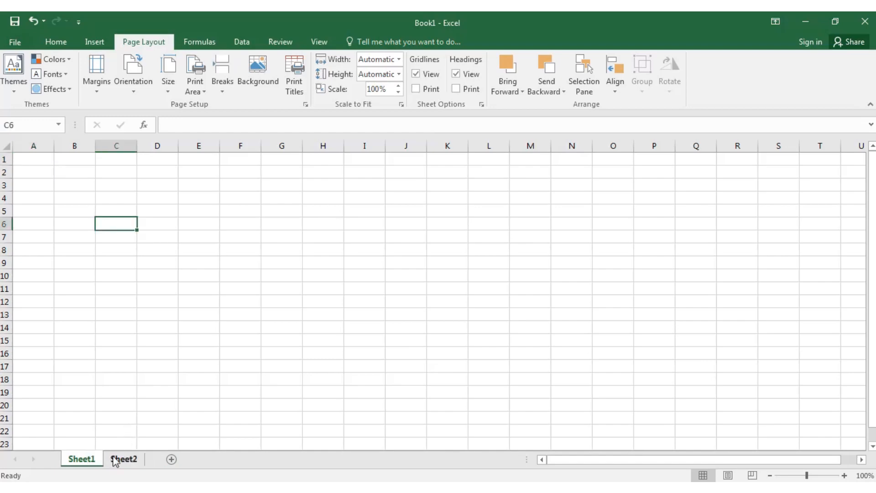
{"action": "left_click", "coordinate": [115, 460]}
{"action": "left_click", "coordinate": [79, 460]}
Step: Enter the title "Cars Inventory" in cell A1 of Sheet1
{"action": "left_click", "coordinate": [40, 159]}
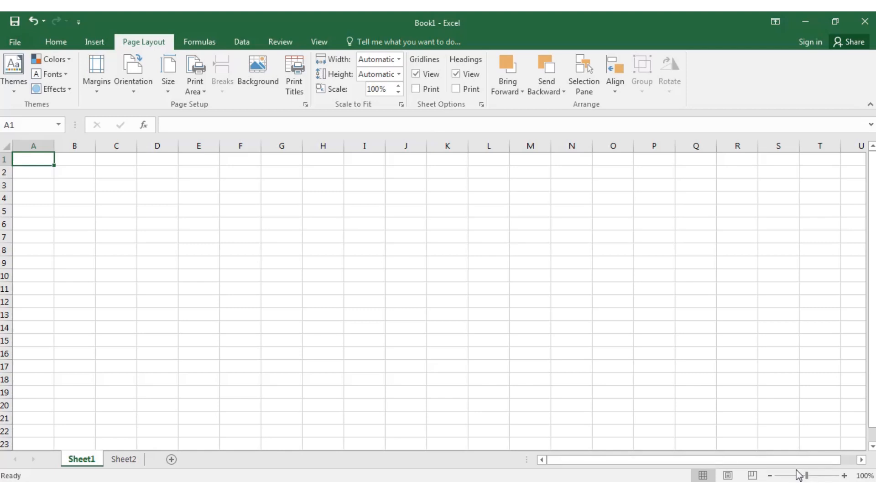
{"action": "left_click_drag", "start_coordinate": [806, 476], "coordinate": [805, 476]}
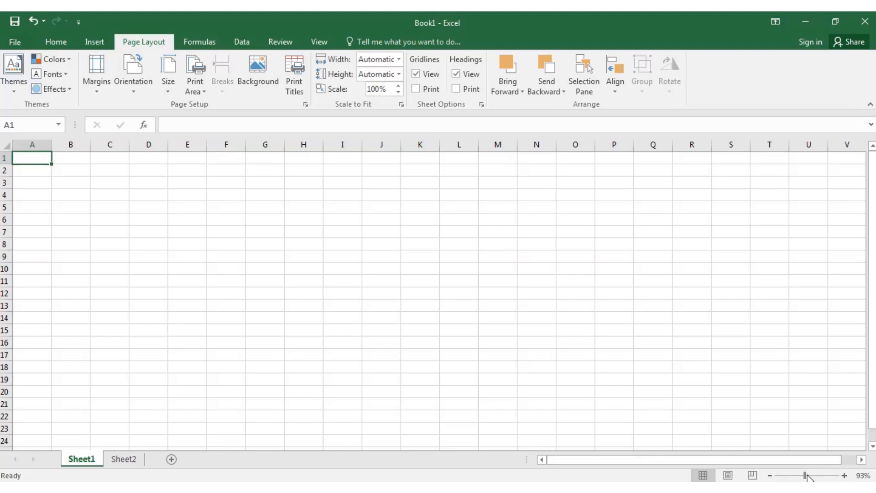
{"action": "left_click_drag", "start_coordinate": [806, 476], "coordinate": [823, 477]}
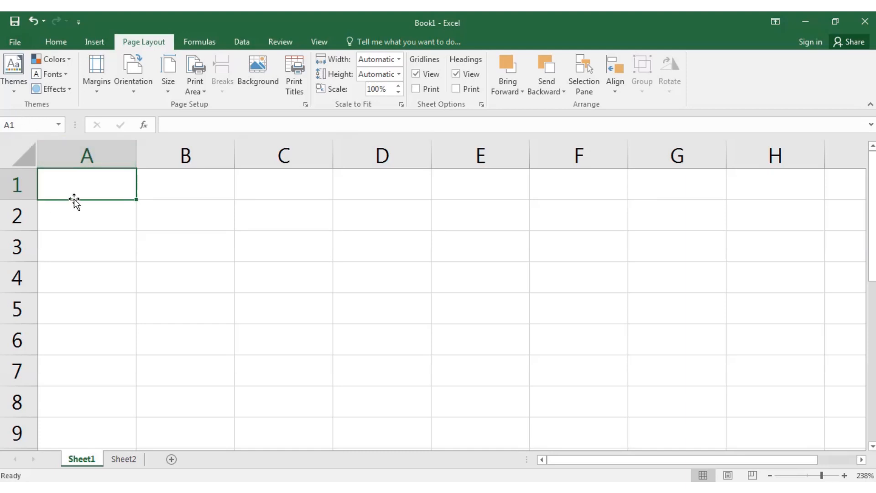
{"action": "type", "text": "Cars"}
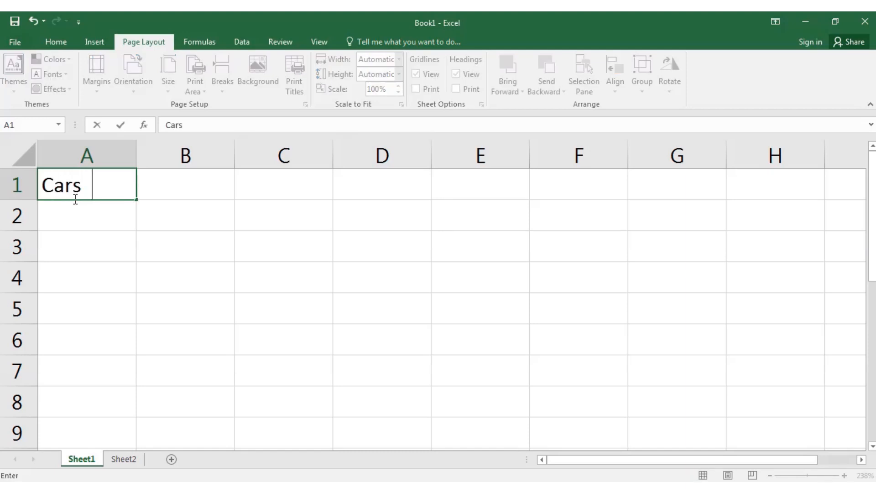
{"action": "key", "text": "BackSpace"}
{"action": "type", "text": "Invent"}
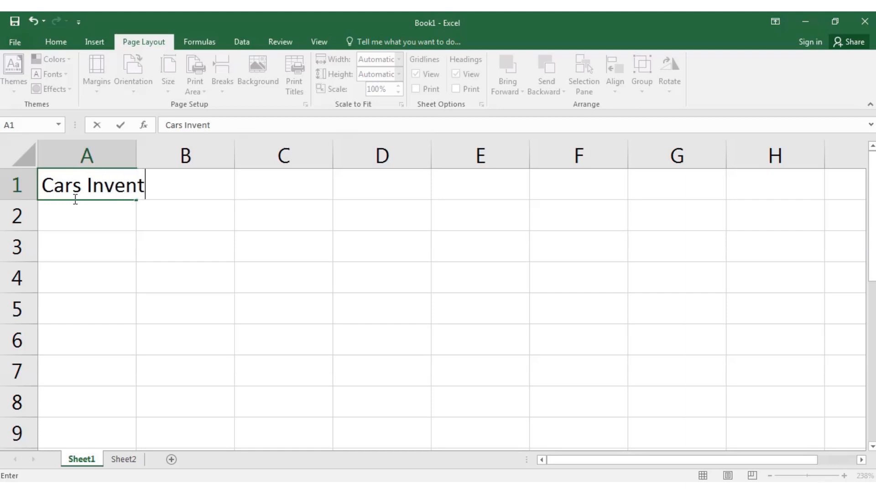
{"action": "type", "text": "ory"}
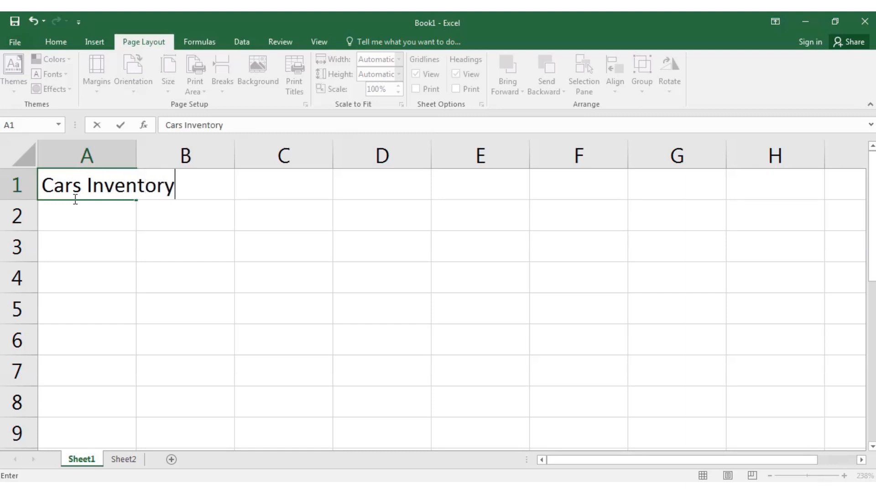
{"action": "key", "text": "Return"}
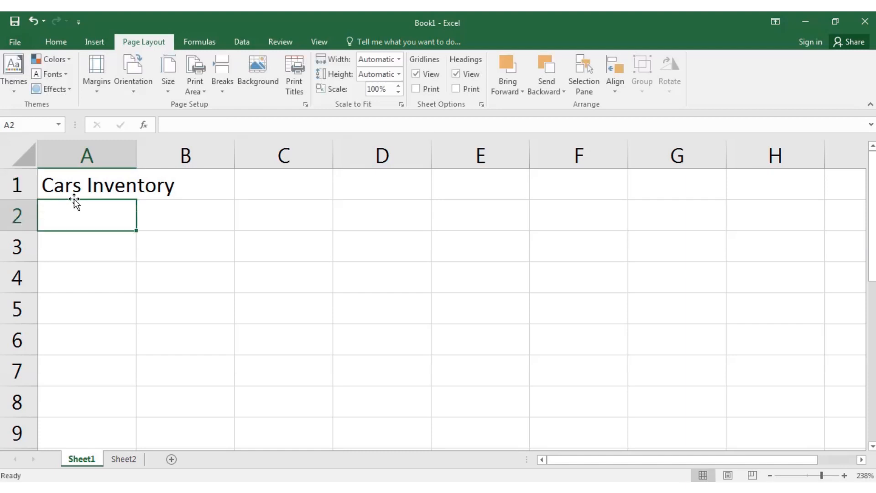
Step: Select cells A1, A2 and B1 in turn to check which cell holds the title text
{"action": "left_click", "coordinate": [99, 190]}
{"action": "left_click", "coordinate": [111, 223]}
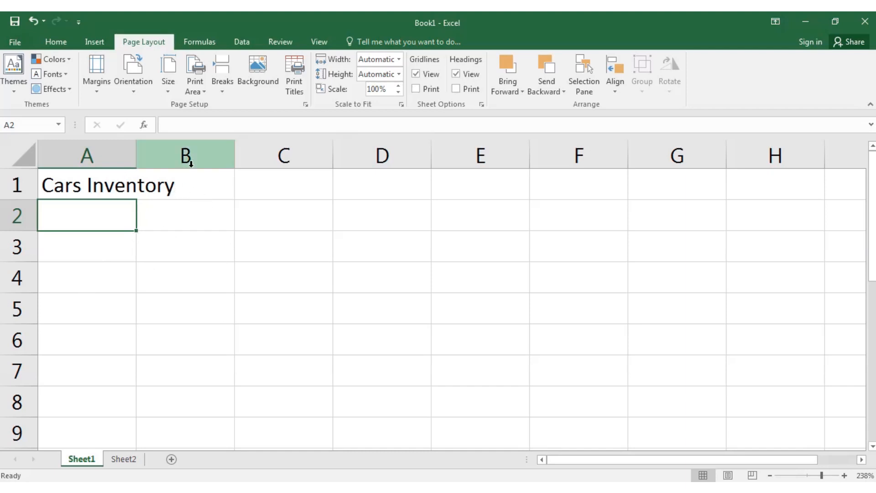
{"action": "left_click", "coordinate": [177, 188]}
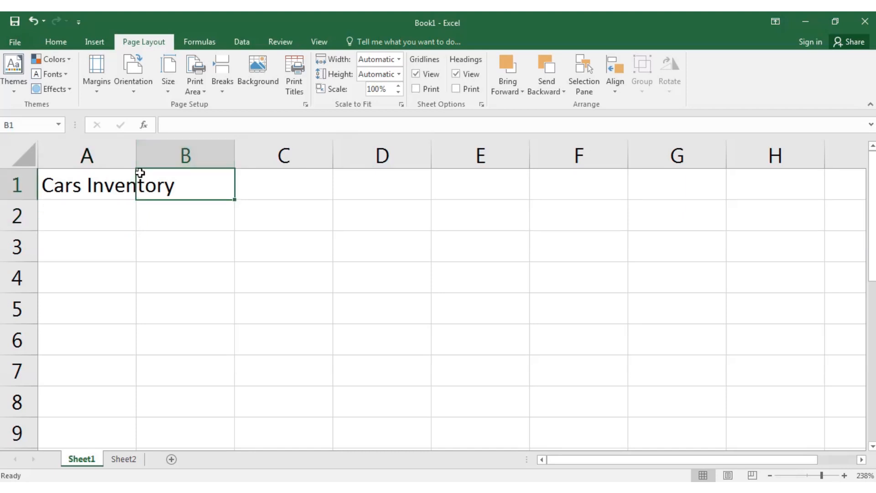
Step: Select cells A1 and B1 alternately to compare which one actually contains the overflowing title text
{"action": "left_click", "coordinate": [105, 180]}
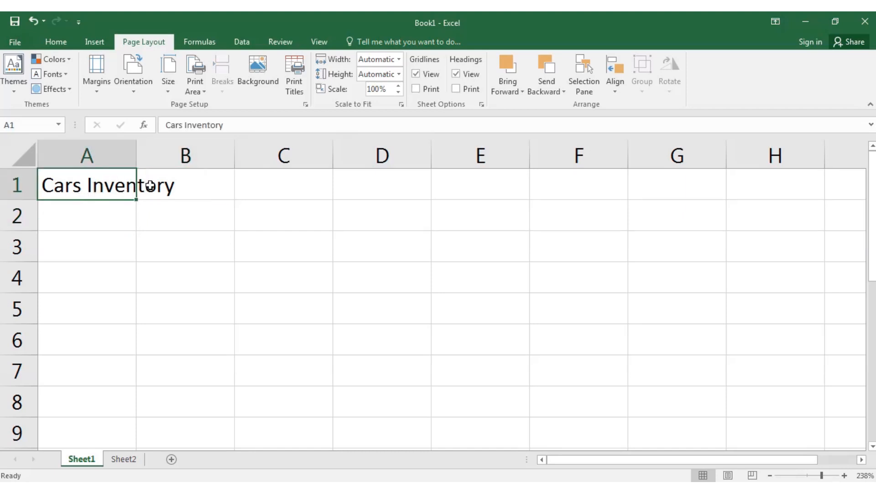
{"action": "left_click", "coordinate": [148, 184]}
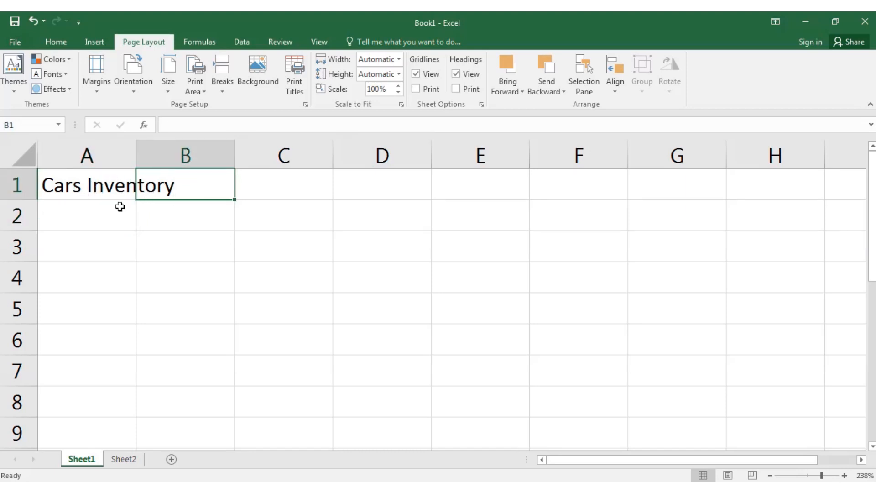
{"action": "left_click", "coordinate": [106, 188]}
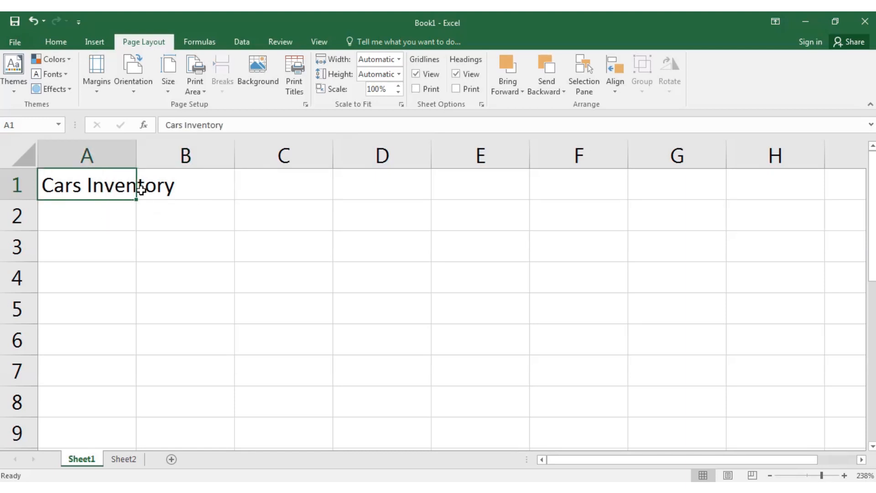
{"action": "left_click", "coordinate": [177, 188]}
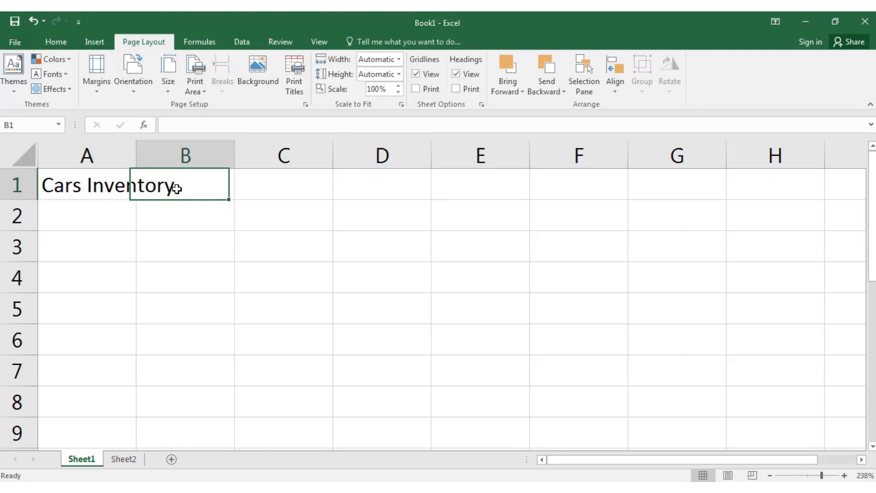
{"action": "left_click", "coordinate": [94, 192]}
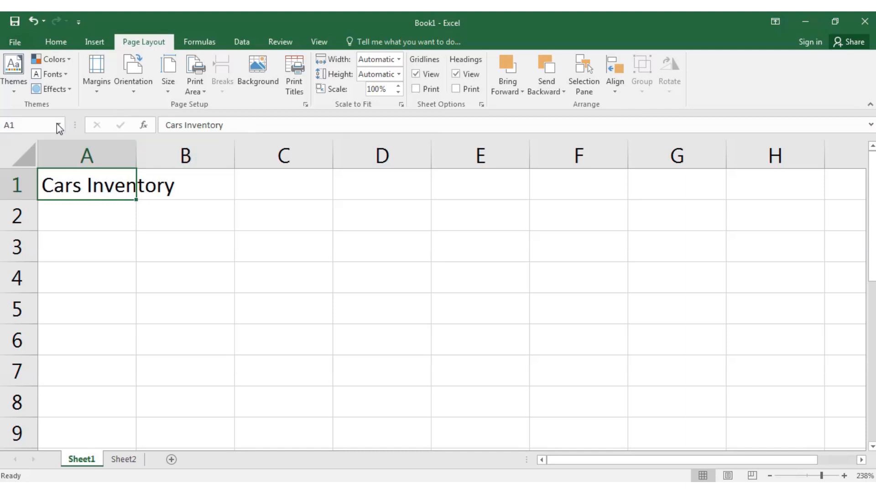
{"action": "left_click", "coordinate": [151, 187]}
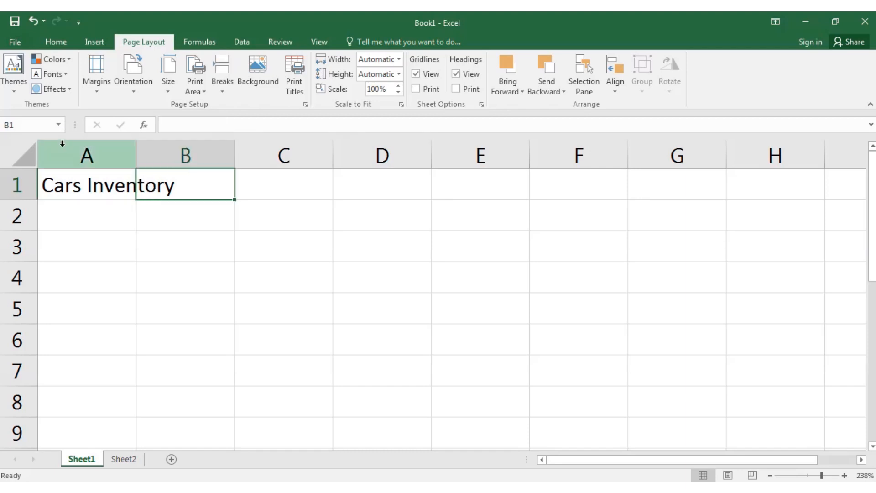
Step: Widen column A to about one and a half times its width so the title in A1 fits
{"action": "left_click", "coordinate": [113, 182]}
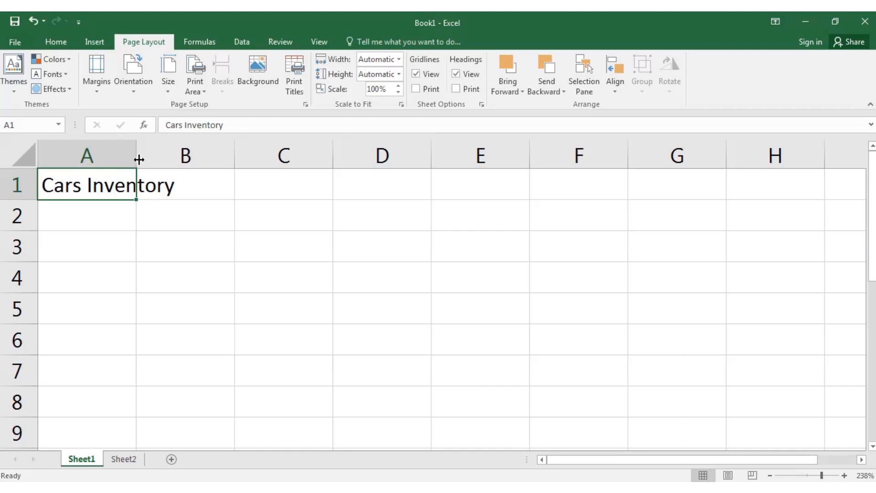
{"action": "left_click_drag", "start_coordinate": [139, 160], "coordinate": [185, 160]}
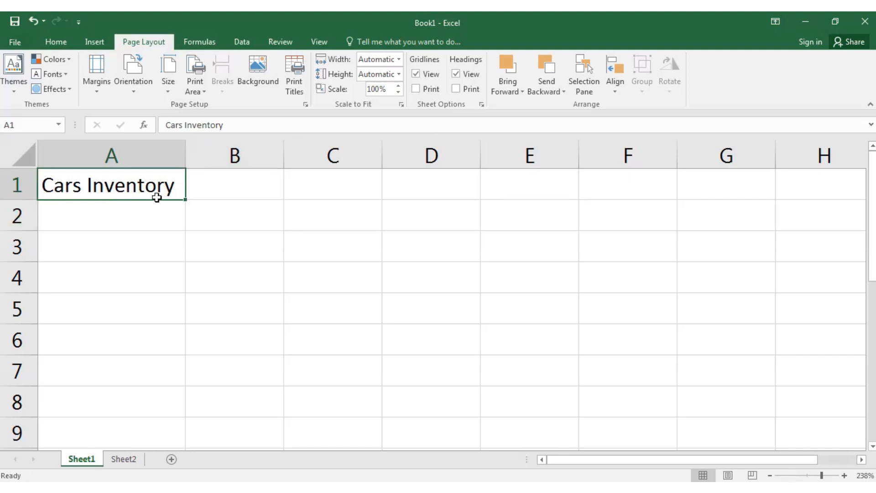
Step: Select cell A2 and move the selection down column A one cell at a time to A8
{"action": "left_click", "coordinate": [132, 204]}
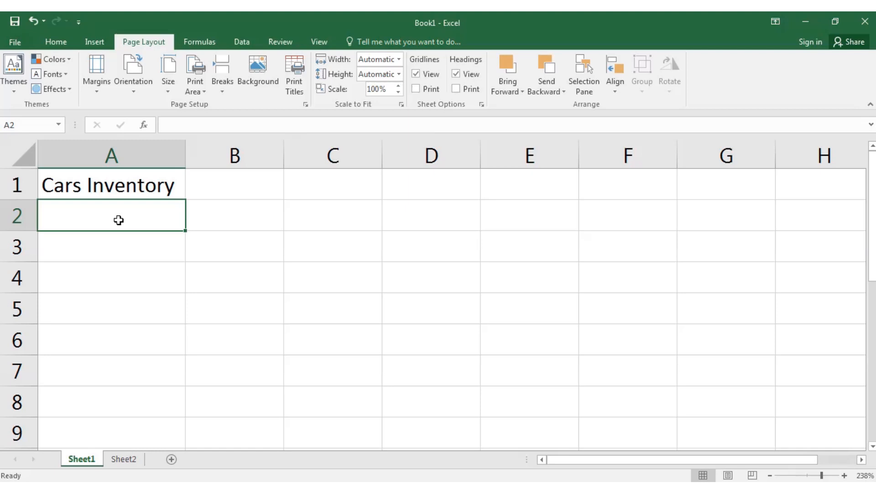
{"action": "key", "text": "Down"}
{"action": "key", "text": "Down"}
{"action": "key", "text": "Down"}
{"action": "key", "text": "Down"}
{"action": "key", "text": "Down"}
{"action": "key", "text": "Down"}
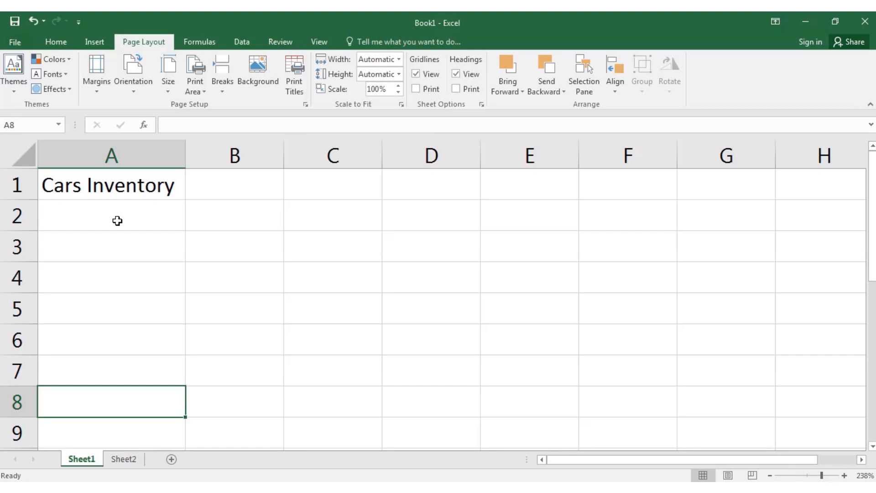
Step: Select cell A2, move the selection down to A7 and back up column A to A1
{"action": "left_click", "coordinate": [117, 221]}
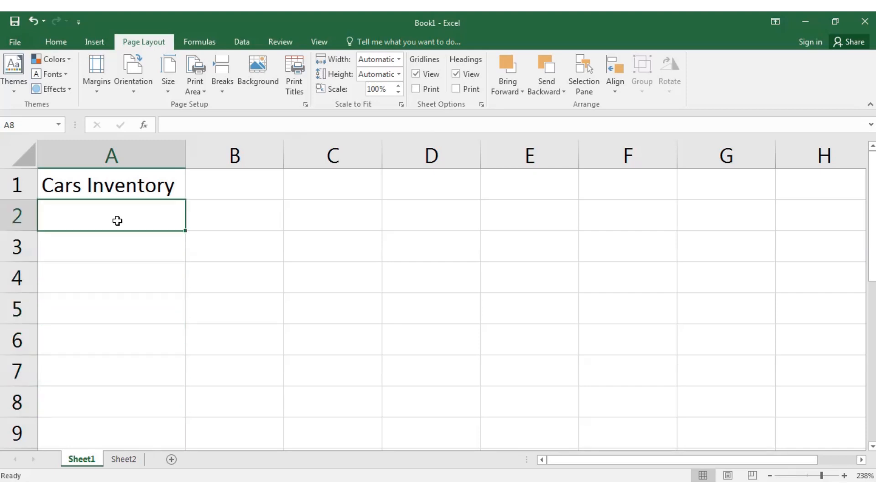
{"action": "key", "text": "Down"}
{"action": "key", "text": "Down"}
{"action": "key", "text": "Down"}
{"action": "key", "text": "Down"}
{"action": "key", "text": "Down"}
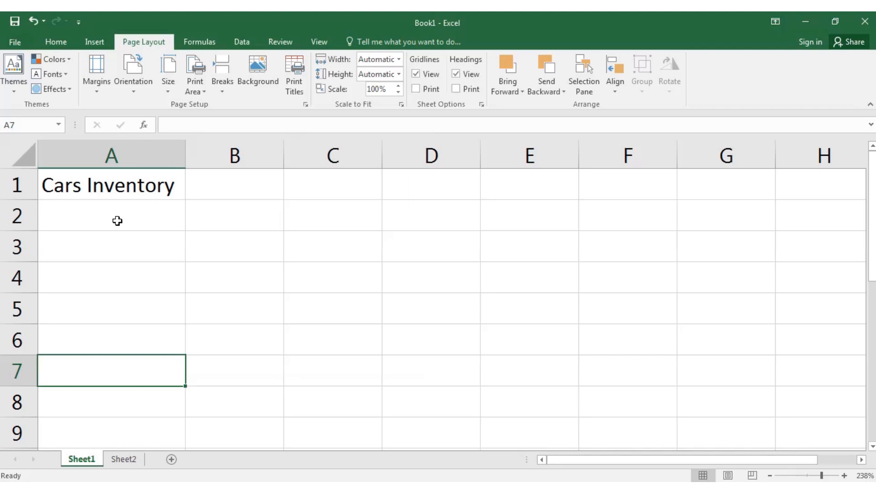
{"action": "key", "text": "Up"}
{"action": "key", "text": "Up"}
{"action": "key", "text": "Up"}
{"action": "key", "text": "Up"}
{"action": "key", "text": "Up"}
{"action": "key", "text": "Up"}
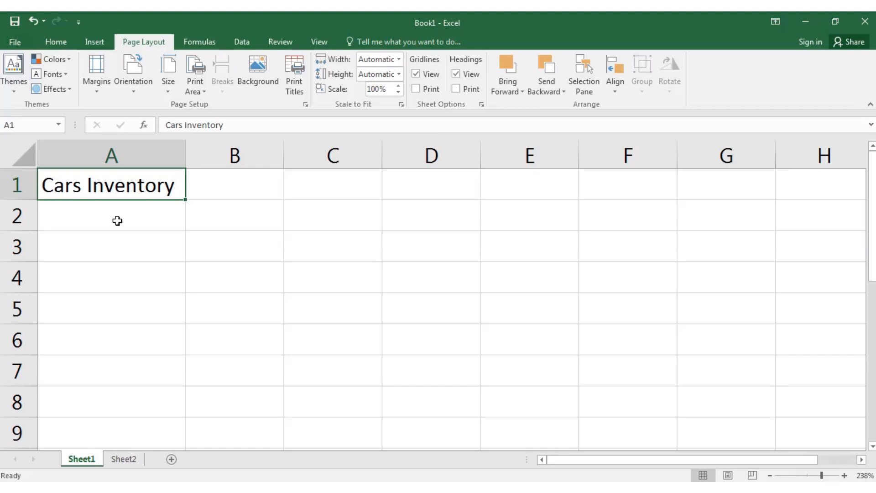
Step: Move the selection across row 1 from A1 to F1, and back to B1
{"action": "key", "text": "Right"}
{"action": "key", "text": "Right"}
{"action": "key", "text": "Right"}
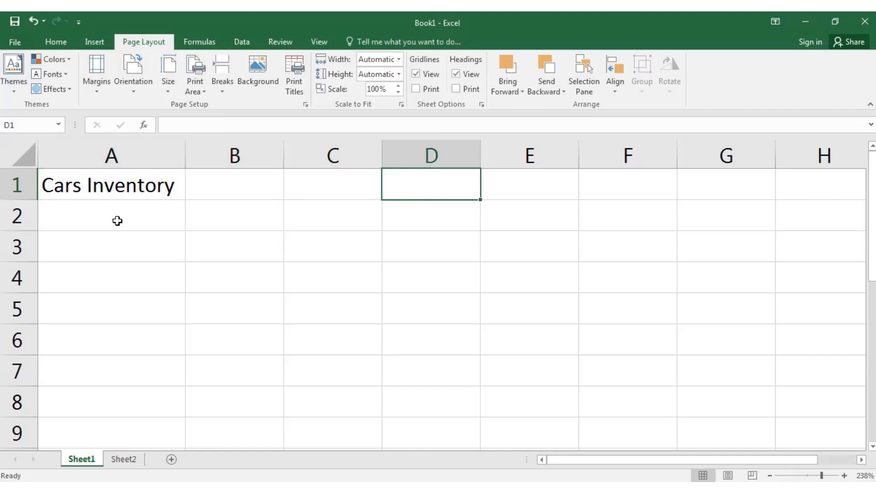
{"action": "key", "text": "Right"}
{"action": "key", "text": "Right"}
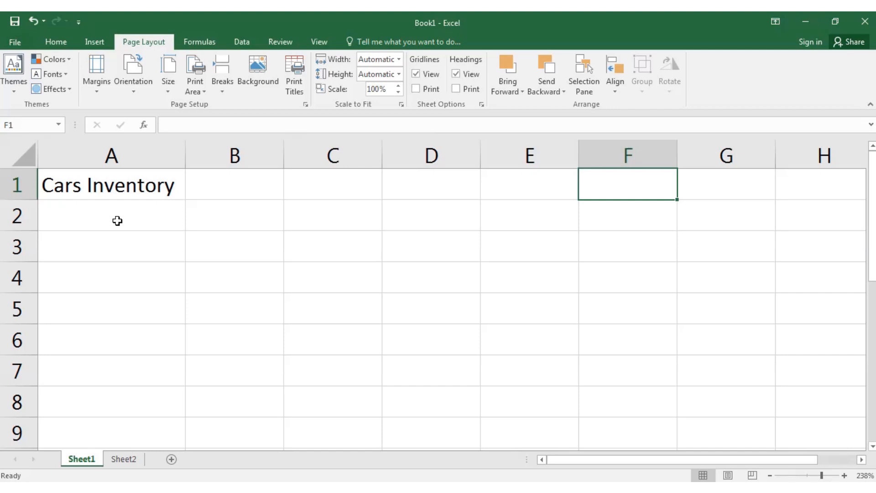
{"action": "key", "text": "Left"}
{"action": "key", "text": "Left"}
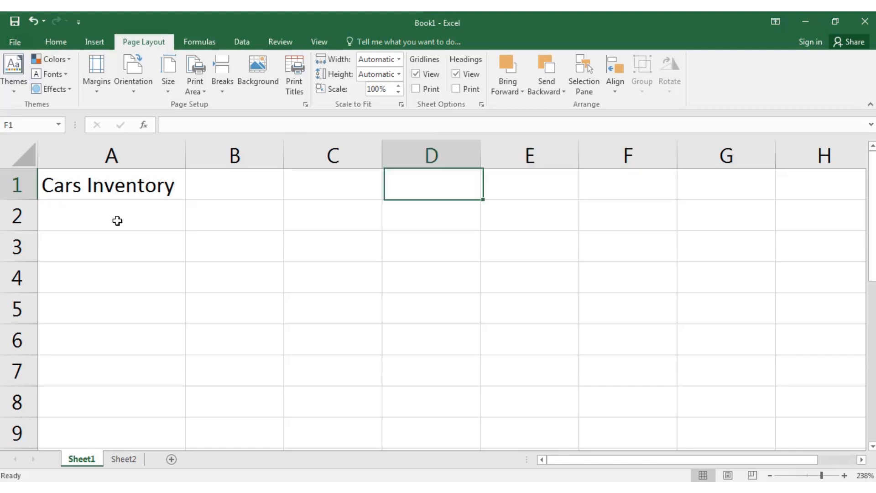
{"action": "key", "text": "Left"}
{"action": "key", "text": "Left"}
Step: Enter the sample texts "Bnm", "g", "hmg" and "hgmg" in cells B1 to E1, ending on G1
{"action": "type", "text": "Bn"}
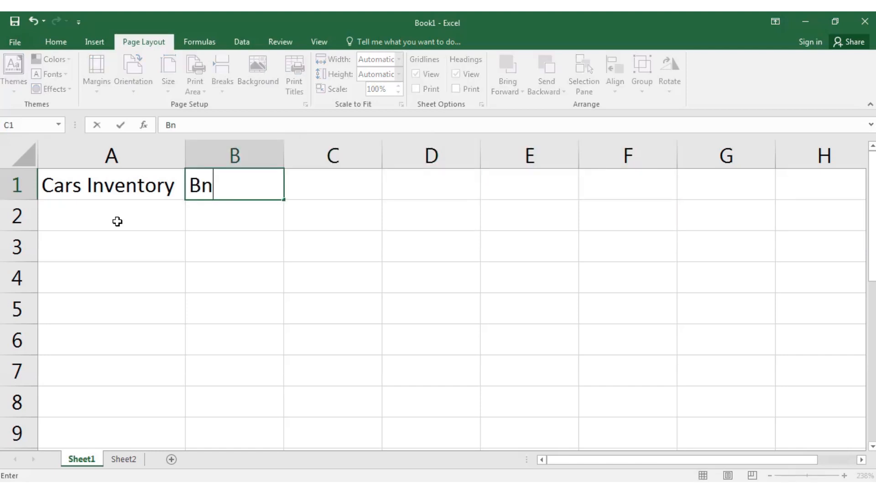
{"action": "type", "text": "m"}
{"action": "key", "text": "Right"}
{"action": "type", "text": "g"}
{"action": "key", "text": "Right"}
{"action": "type", "text": "hmg"}
{"action": "key", "text": "Right"}
{"action": "type", "text": "hgmg"}
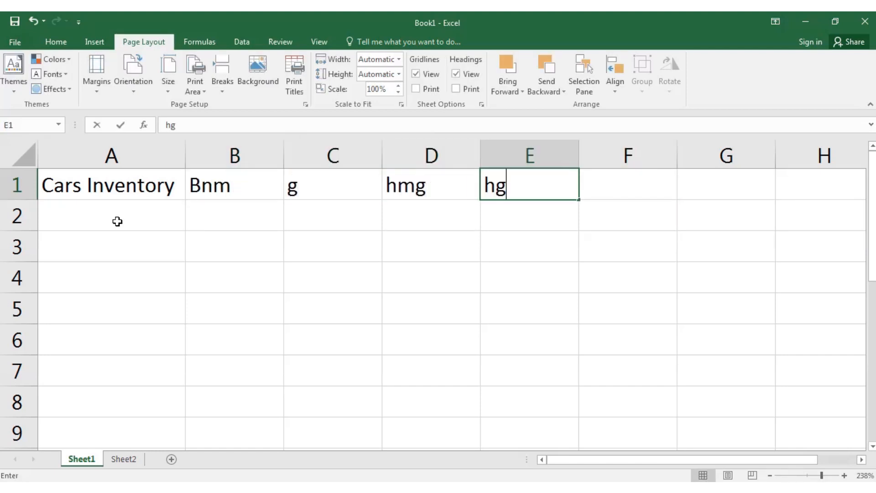
{"action": "key", "text": "Right"}
{"action": "key", "text": "Right"}
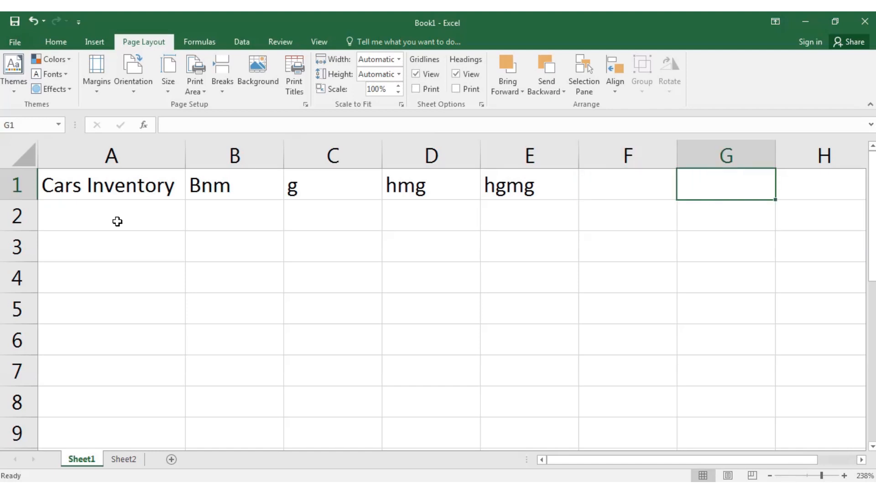
Step: Move the selection back along row 1 from G1 to the title cell A1
{"action": "key", "text": "Left"}
{"action": "key", "text": "Left"}
{"action": "key", "text": "Left"}
{"action": "key", "text": "Left"}
{"action": "key", "text": "Left"}
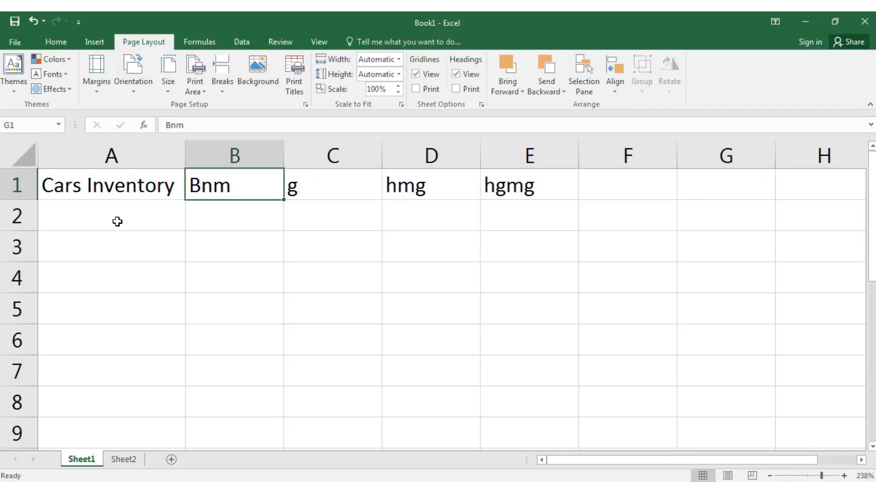
{"action": "key", "text": "Left"}
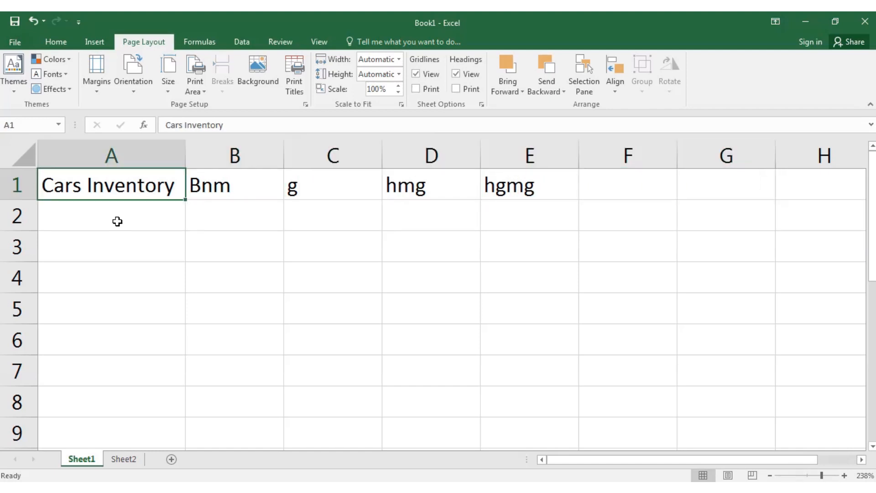
{"action": "key", "text": "super"}
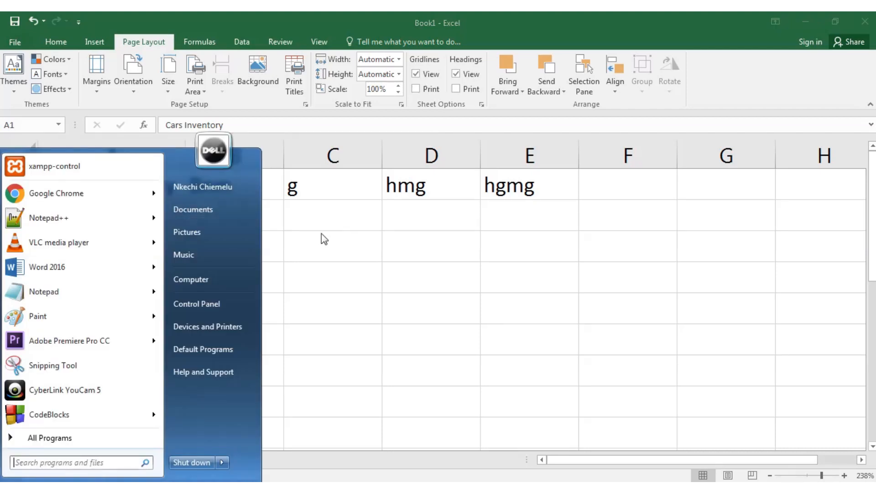
{"action": "key", "text": "super"}
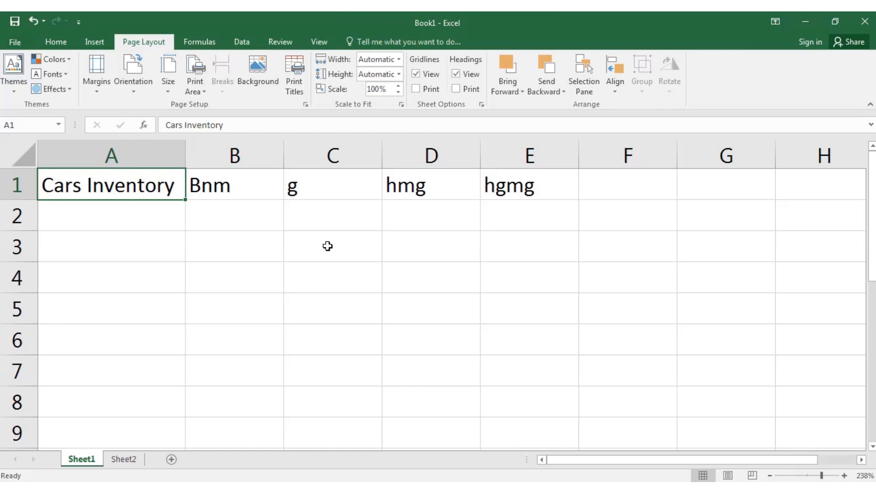
Step: Clear the sample texts from cells E1, D1, C1 and B1
{"action": "left_click", "coordinate": [542, 196]}
{"action": "key", "text": "Delete"}
{"action": "left_click", "coordinate": [423, 187]}
{"action": "key", "text": "Delete"}
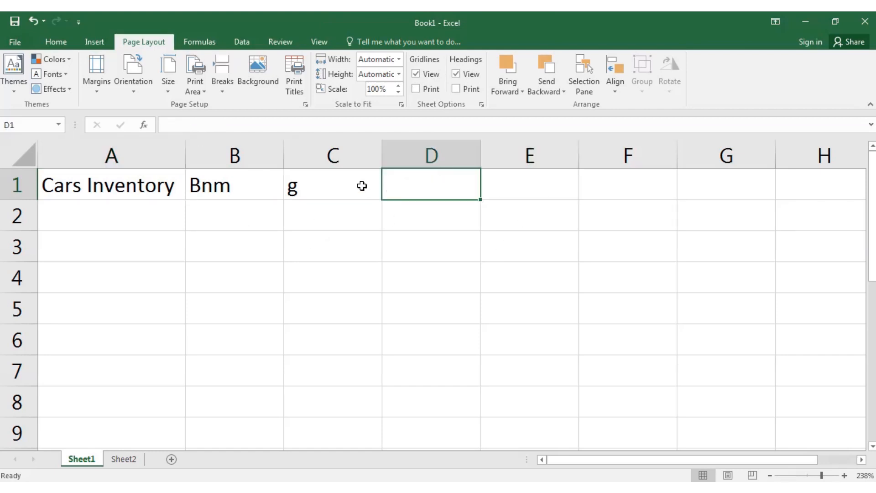
{"action": "left_click", "coordinate": [361, 185]}
{"action": "key", "text": "Delete"}
{"action": "left_click", "coordinate": [248, 182]}
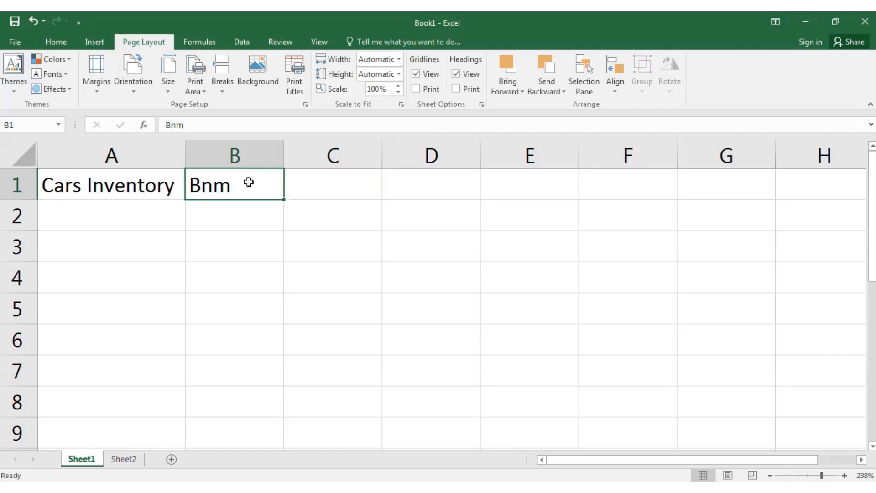
{"action": "key", "text": "Delete"}
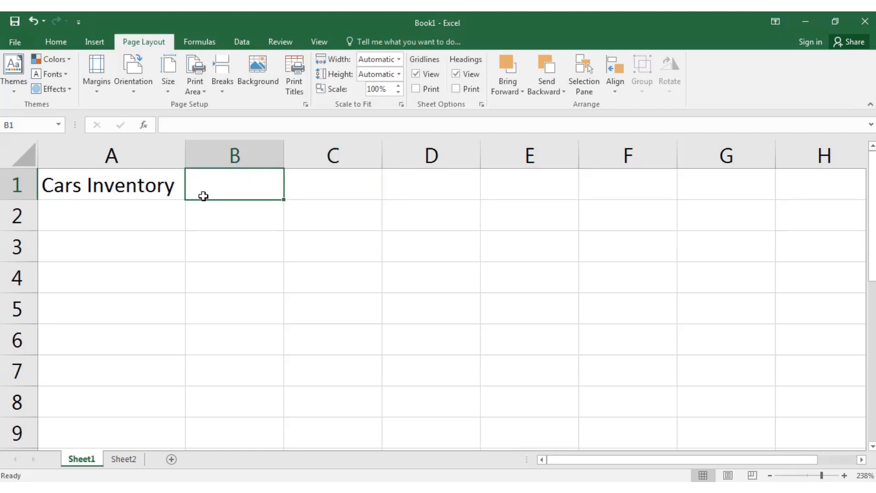
Step: Enter the column headings "Name", "Model" and "Bought" in cells A2, B2 and C2
{"action": "left_click", "coordinate": [121, 222]}
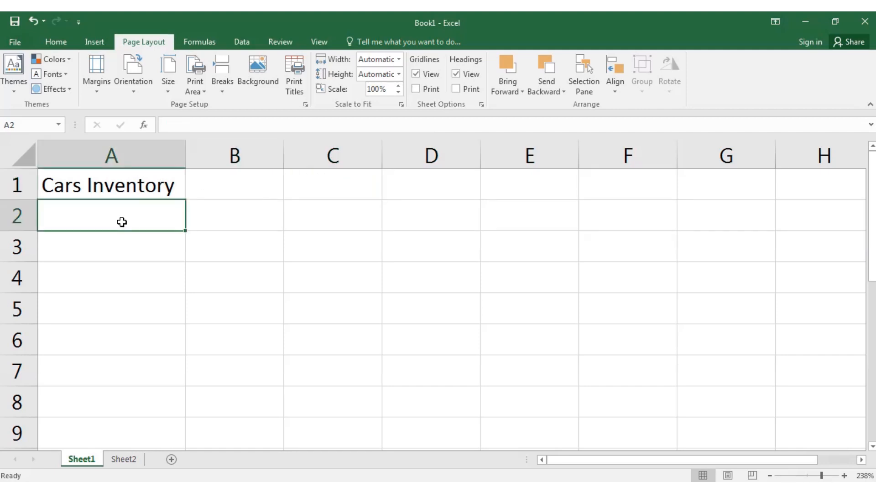
{"action": "type", "text": "Name"}
{"action": "key", "text": "Tab"}
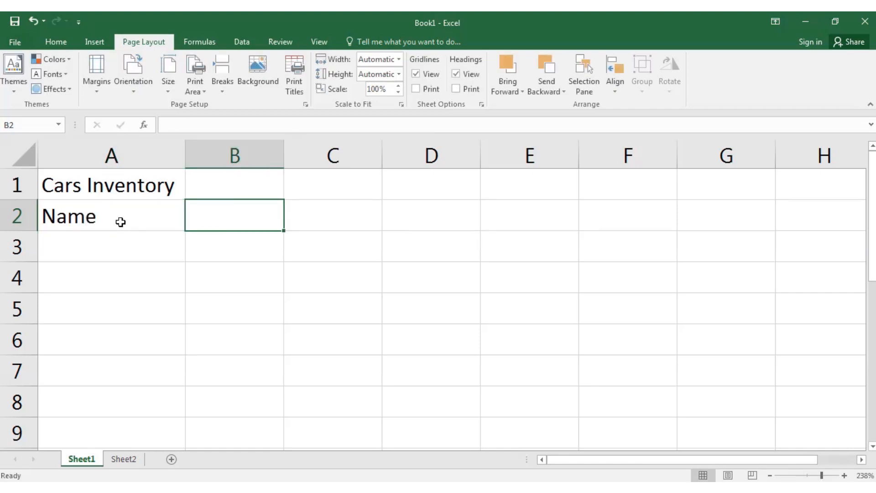
{"action": "type", "text": "Model"}
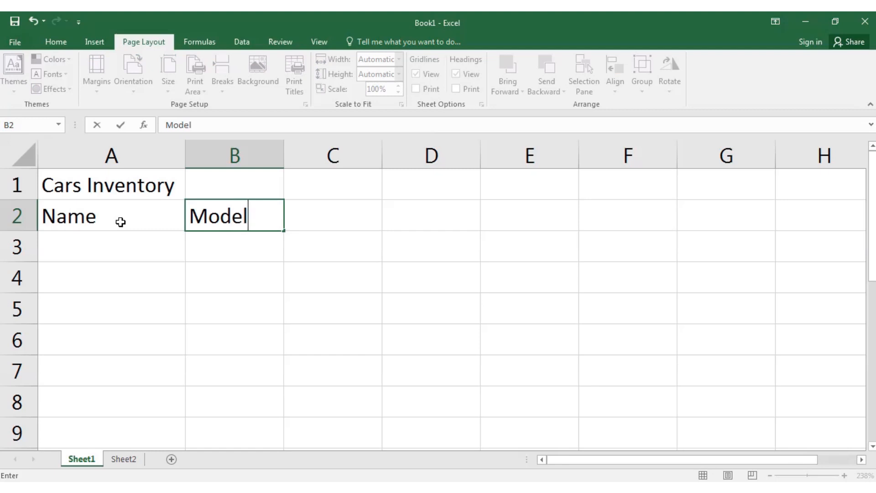
{"action": "key", "text": "Tab"}
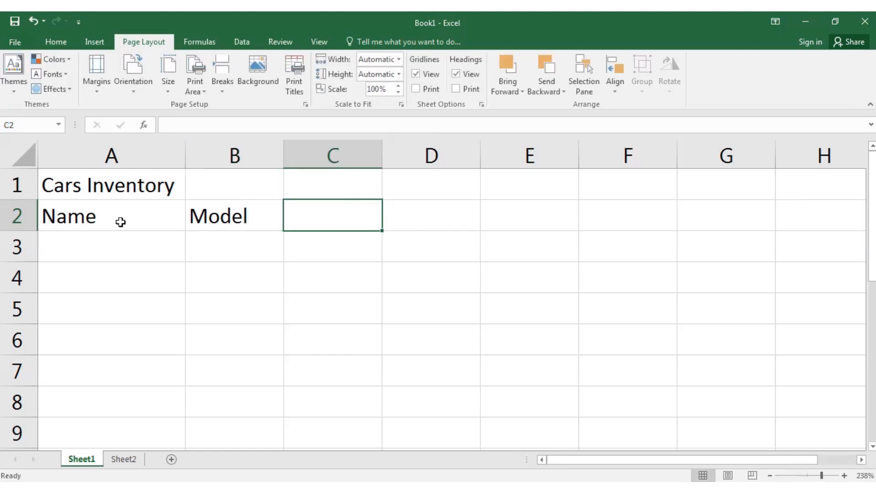
{"action": "type", "text": "Bought"}
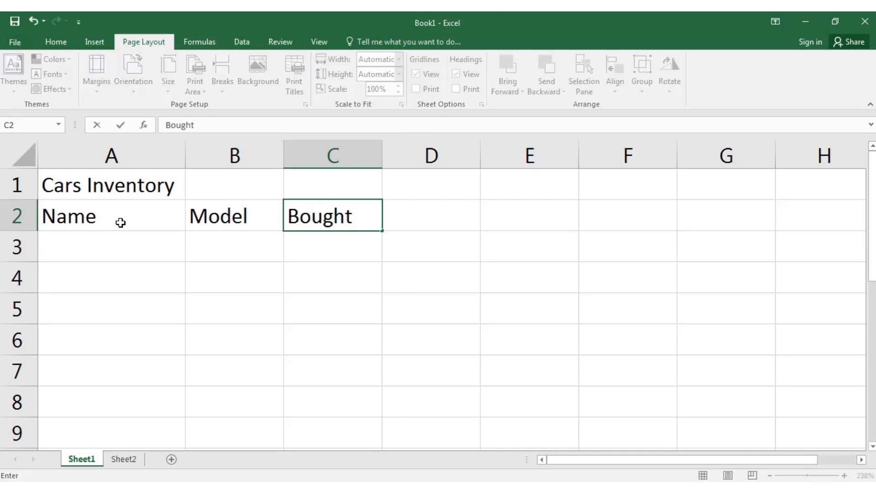
{"action": "key", "text": "Tab"}
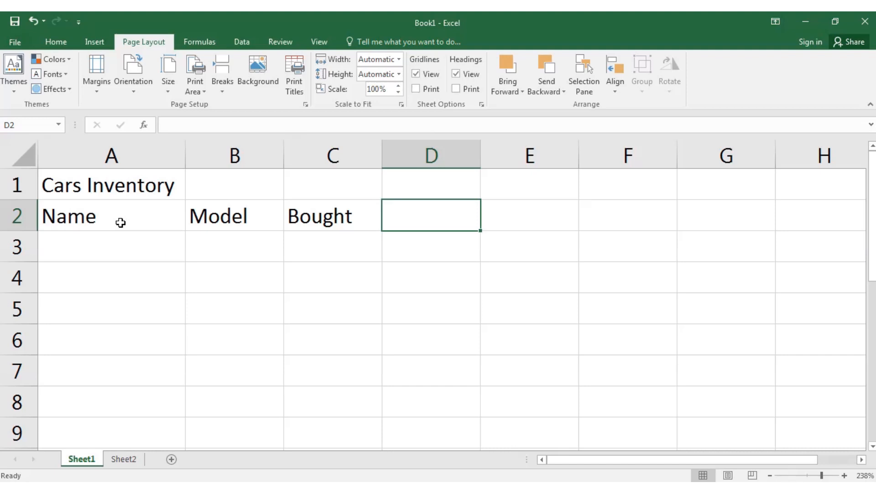
Step: Enter the first car's name "Nissan" in cell A3 and its model year 2018 in B3
{"action": "key", "text": "Down"}
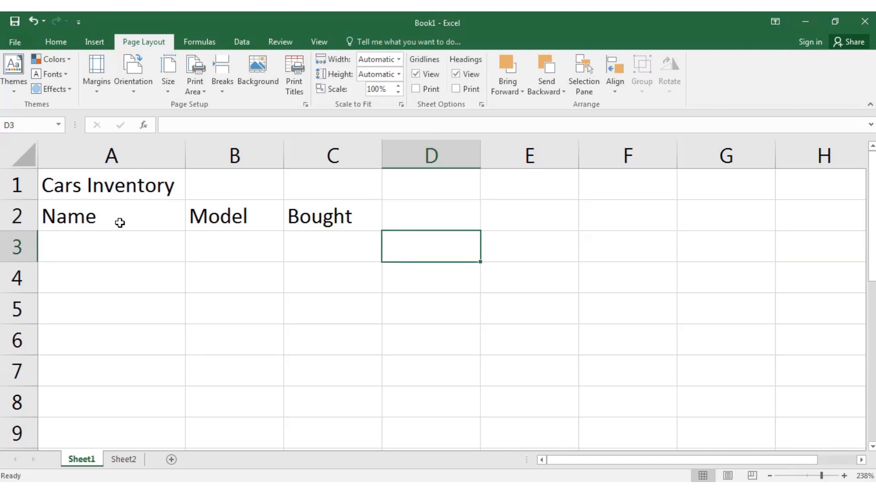
{"action": "key", "text": "Left"}
{"action": "key", "text": "Left"}
{"action": "key", "text": "Left"}
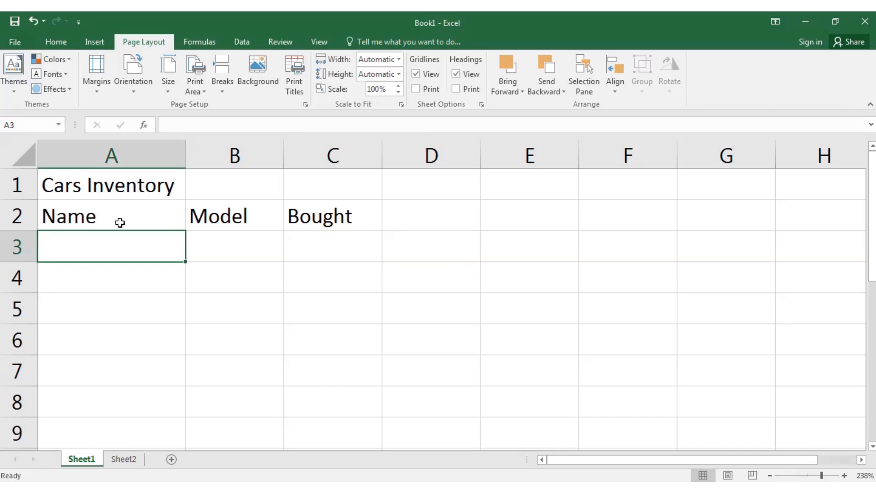
{"action": "type", "text": "Nissan"}
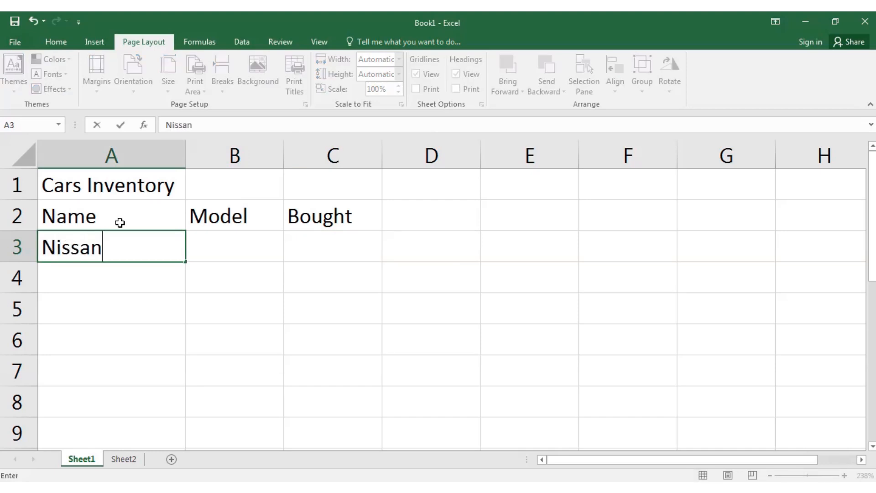
{"action": "key", "text": "Tab"}
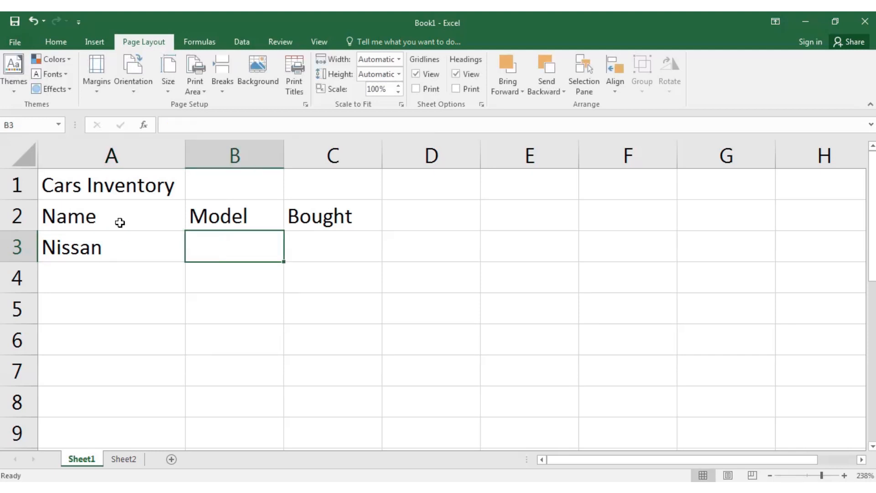
{"action": "type", "text": "2018"}
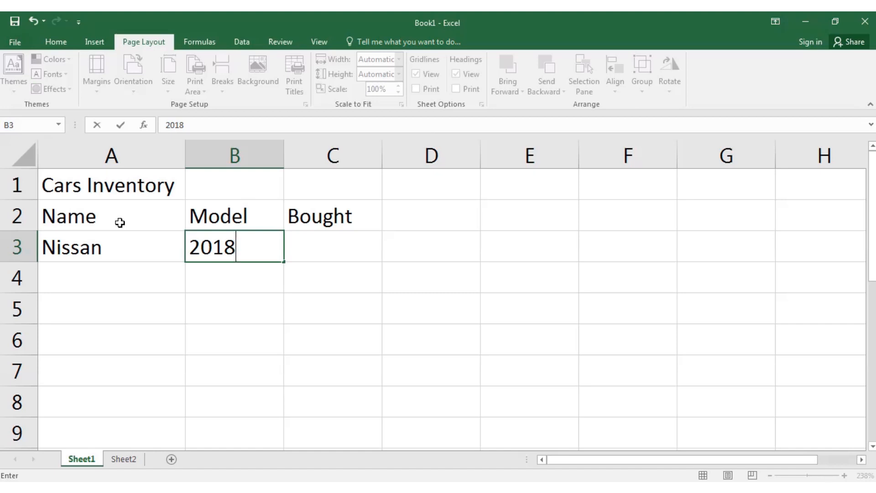
{"action": "left_click", "coordinate": [114, 253]}
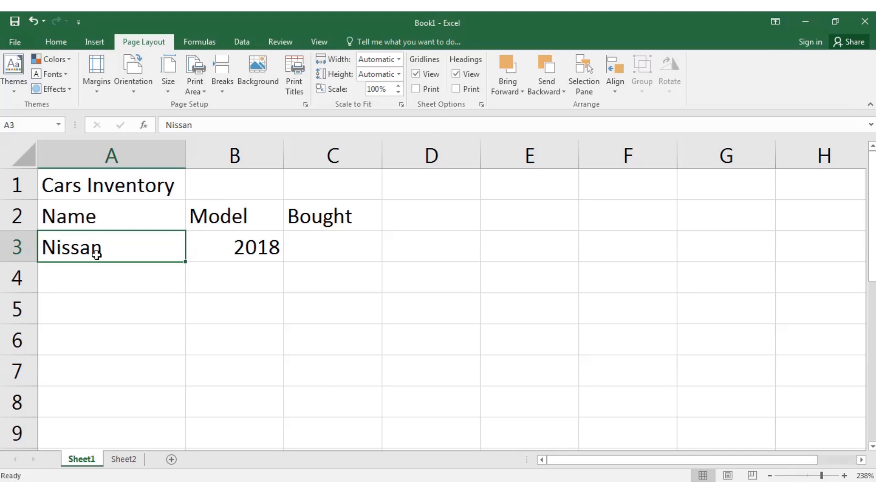
Step: Overwrite the car name in A3 with "G" and erase that letter, leaving the cell empty
{"action": "left_click", "coordinate": [211, 249]}
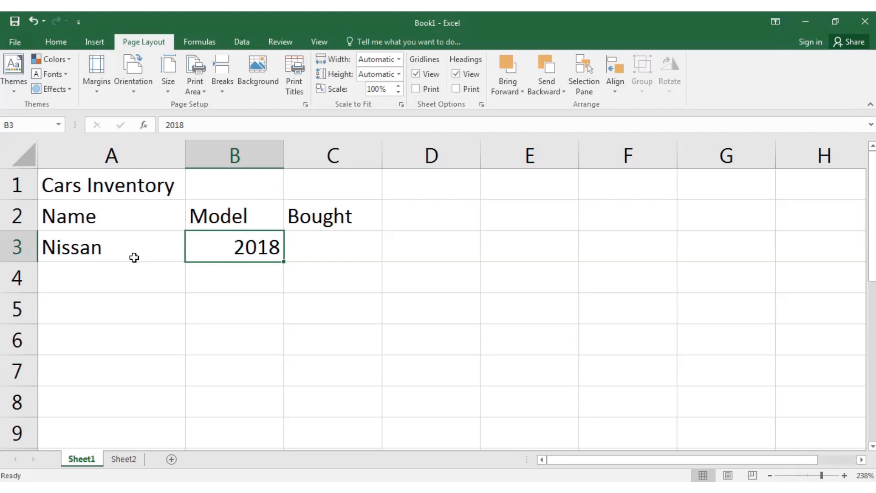
{"action": "left_click", "coordinate": [117, 253]}
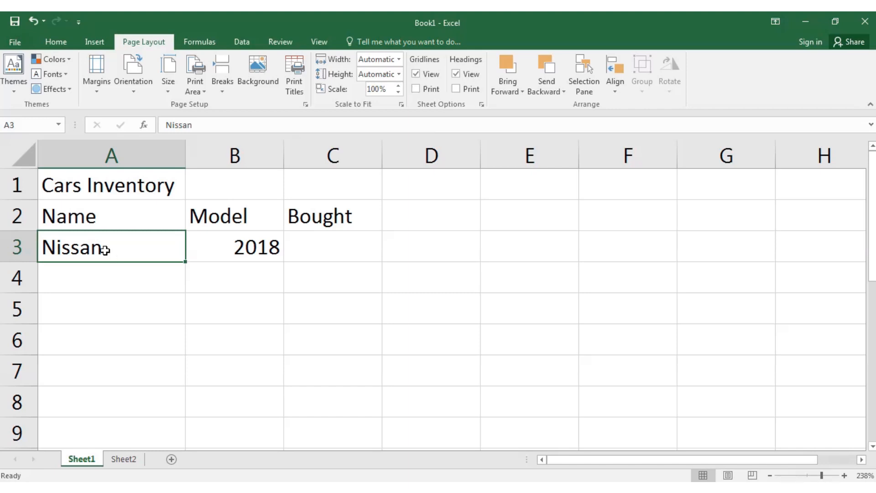
{"action": "type", "text": "G"}
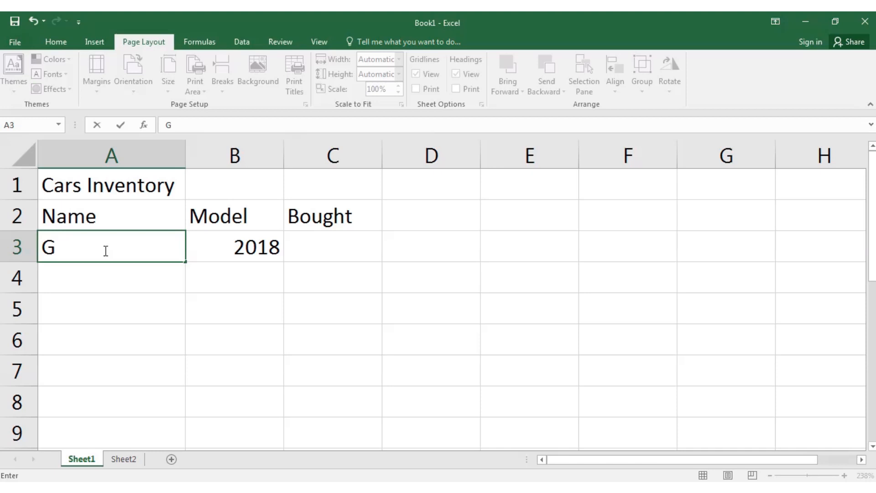
{"action": "key", "text": "BackSpace"}
{"action": "left_click", "coordinate": [96, 282]}
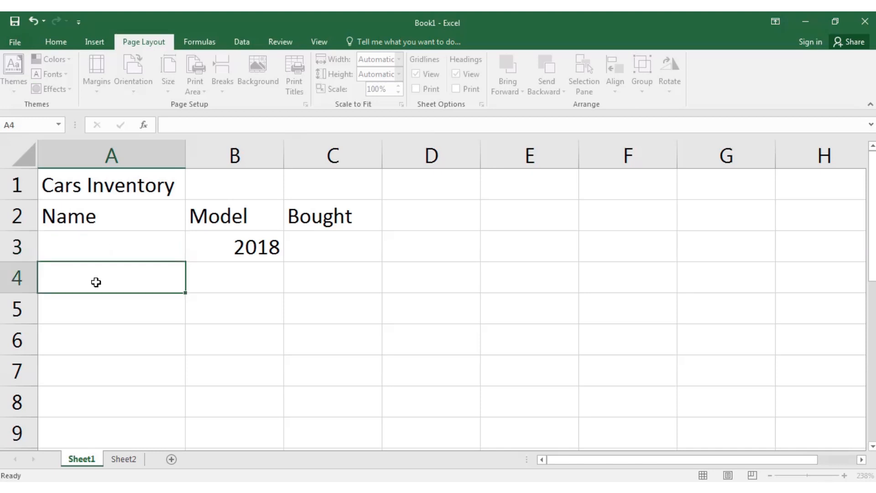
Step: Enter "Nissan" in the empty cell A3 again
{"action": "left_click", "coordinate": [92, 251]}
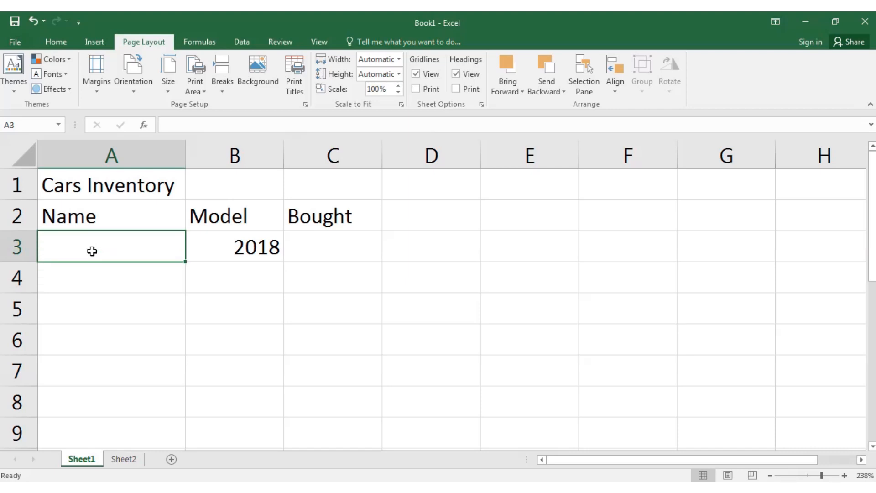
{"action": "type", "text": "n"}
{"action": "key", "text": "BackSpace"}
{"action": "key", "text": "BackSpace"}
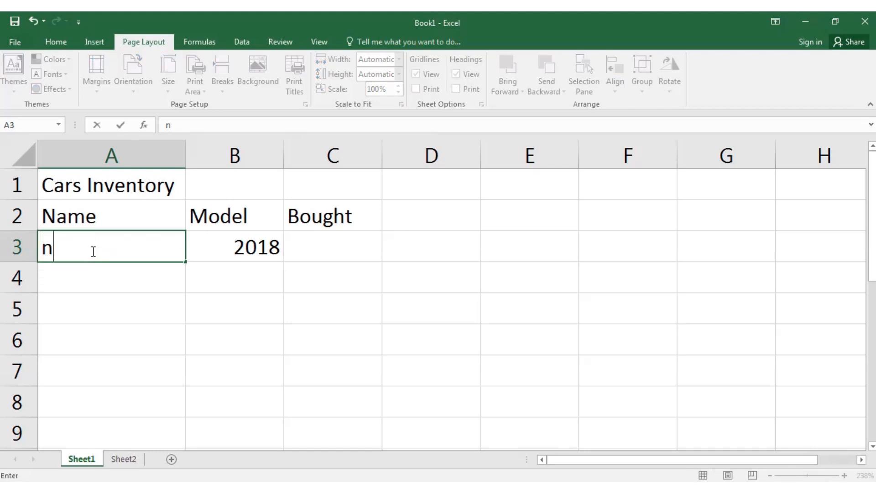
{"action": "type", "text": "ni"}
{"action": "key", "text": "BackSpace"}
{"action": "key", "text": "BackSpace"}
{"action": "type", "text": "Nissan"}
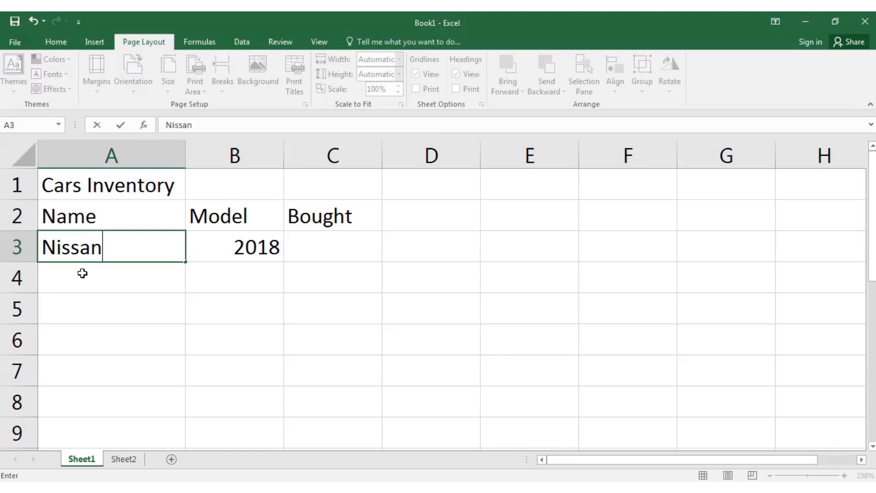
{"action": "key", "text": "Return"}
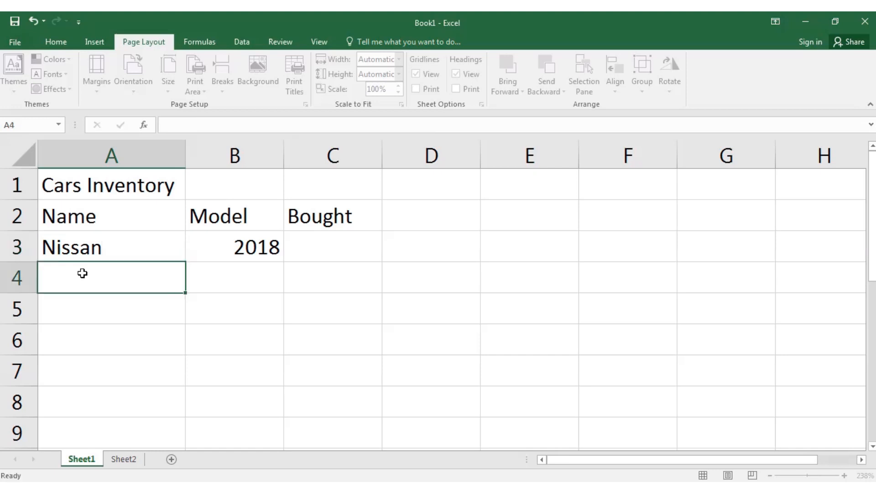
Step: Extend the existing car name in cell A3 to "Nissan Xterra" without retyping the whole entry
{"action": "left_click", "coordinate": [80, 254]}
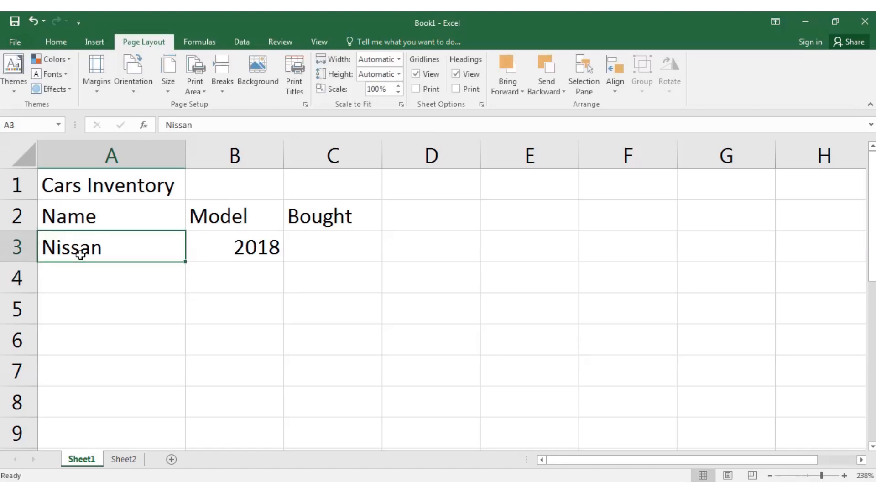
{"action": "double_click", "coordinate": [100, 249]}
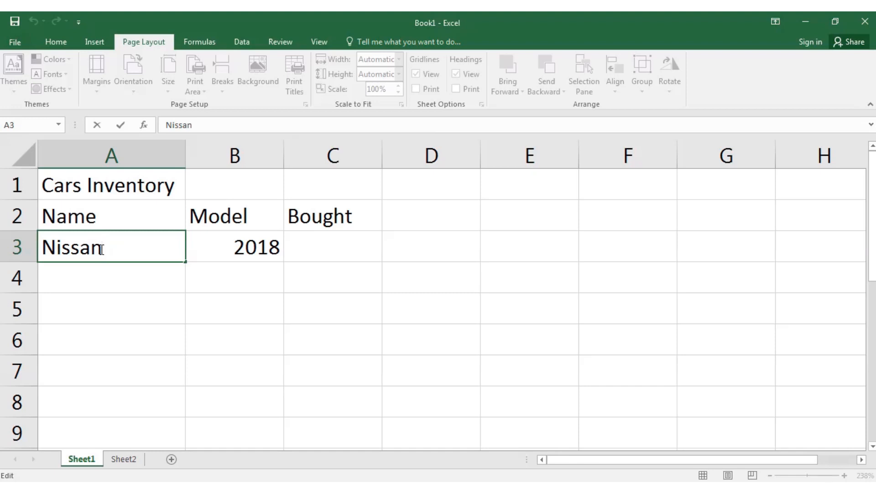
{"action": "left_click", "coordinate": [92, 274]}
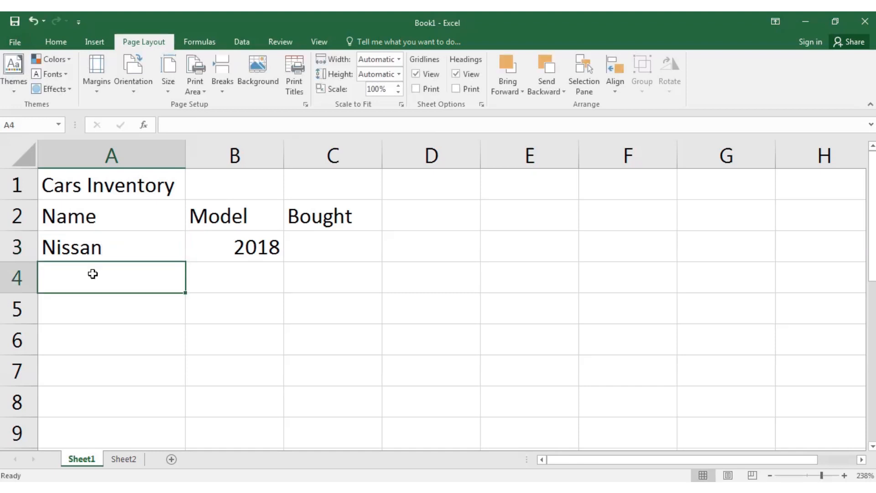
{"action": "left_click", "coordinate": [82, 246]}
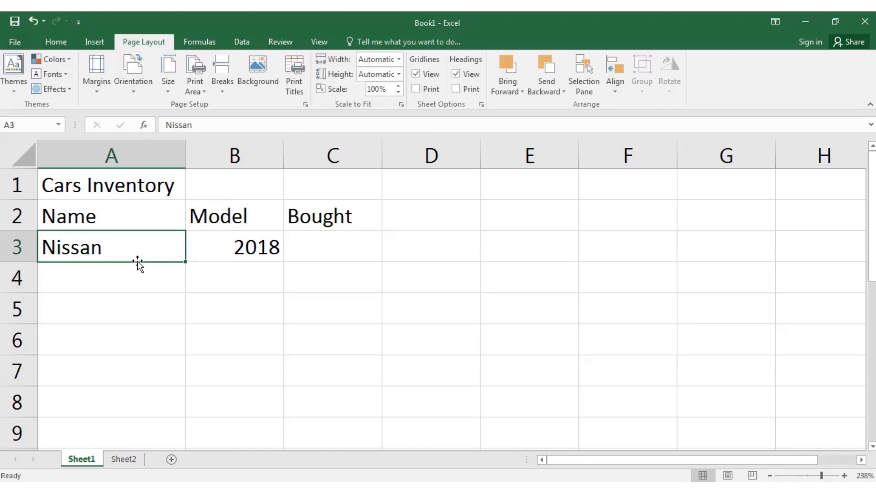
{"action": "double_click", "coordinate": [112, 245]}
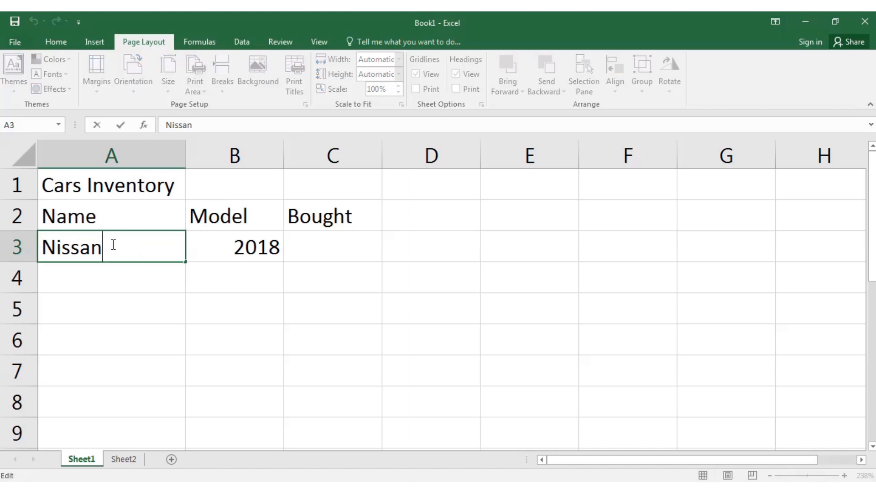
{"action": "type", "text": "Xterrr"}
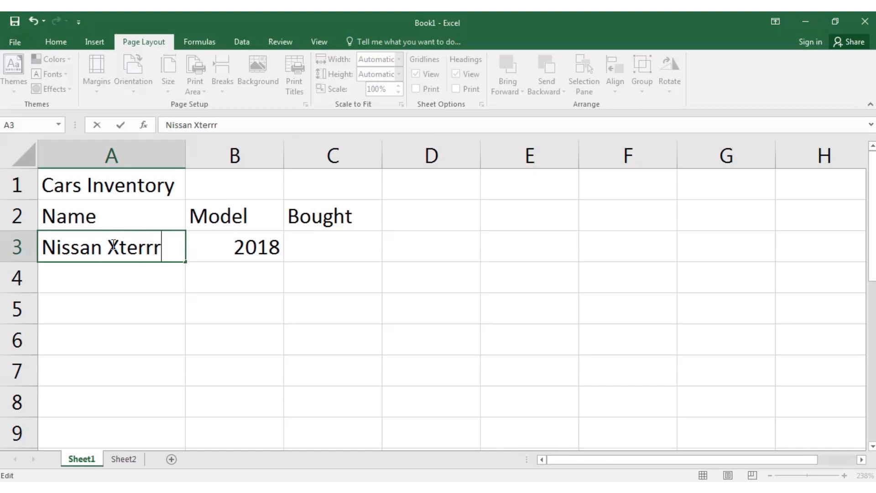
{"action": "key", "text": "BackSpace"}
{"action": "type", "text": "a"}
{"action": "key", "text": "Tab"}
Step: Enter 2017 as the Bought year in cell C3 and return to the start of the following row
{"action": "key", "text": "Tab"}
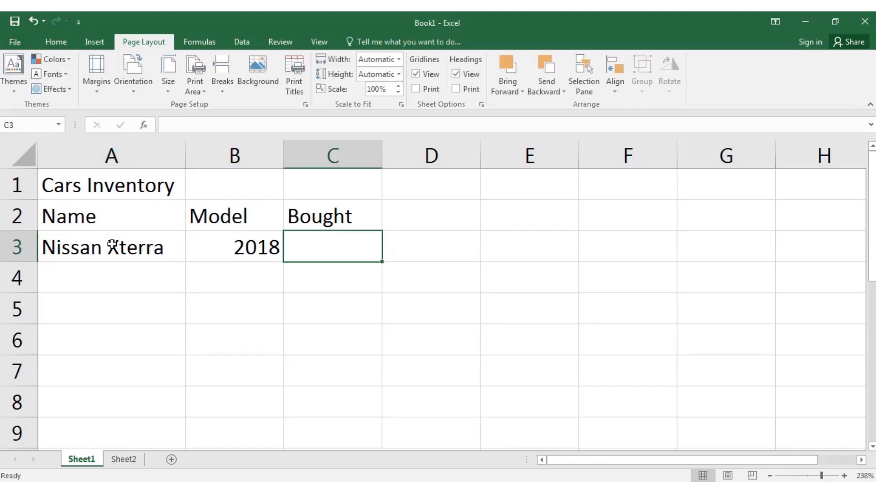
{"action": "type", "text": "2017"}
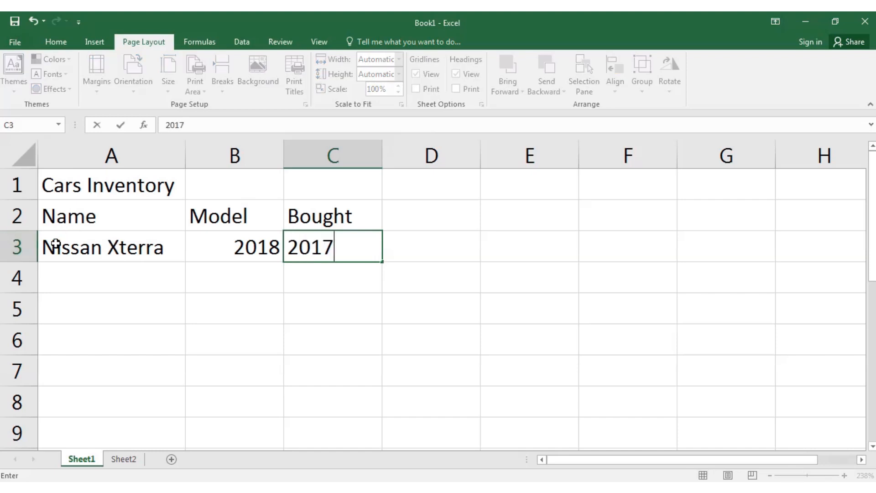
{"action": "key", "text": "Return"}
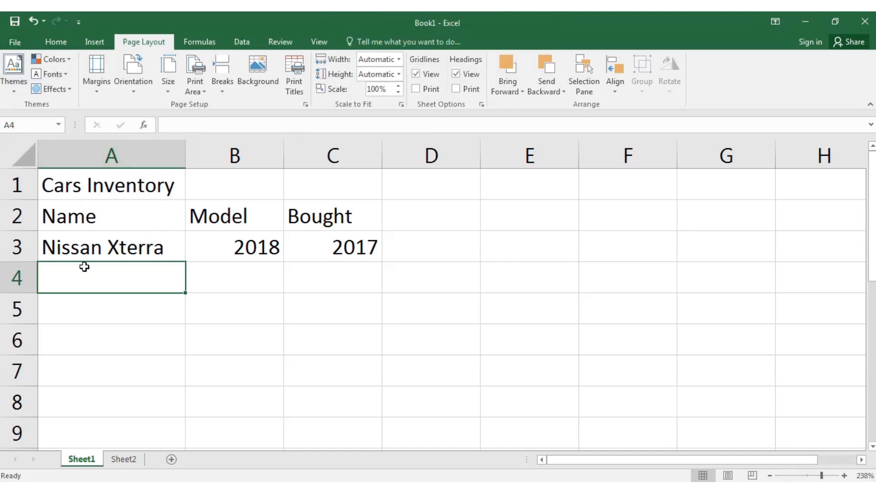
Step: Enter the second car's name "Toyota Camry" in cell A4
{"action": "type", "text": "Tot"}
{"action": "key", "text": "BackSpace"}
{"action": "type", "text": "y"}
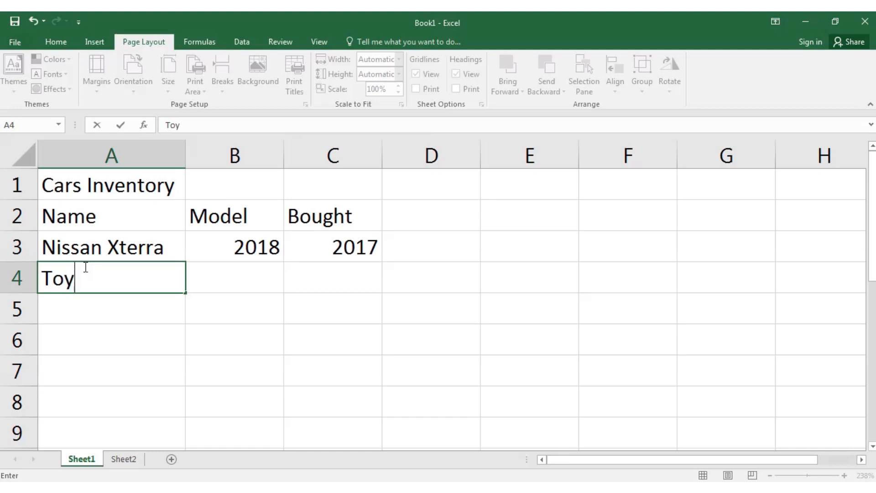
{"action": "type", "text": "ota Camry"}
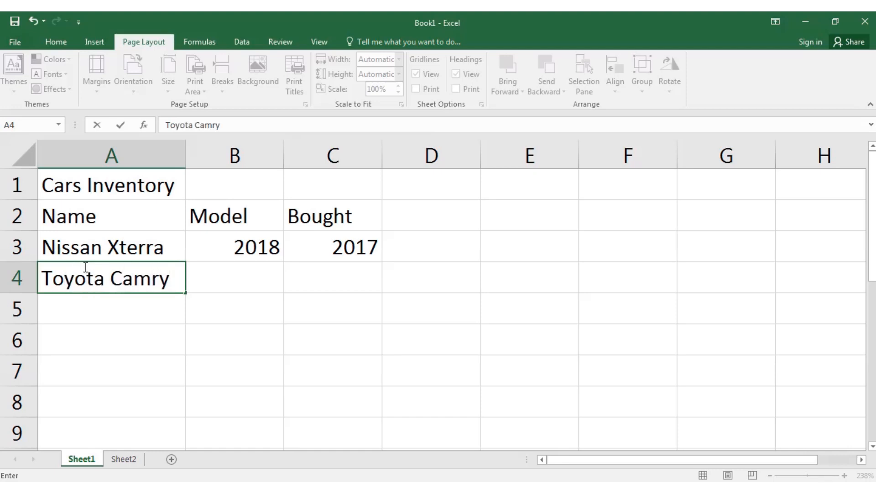
{"action": "key", "text": "Tab"}
Step: Enter the Toyota Camry's model year 2004 in B4 and Bought year 2000 in C4, ending on A5
{"action": "type", "text": "2"}
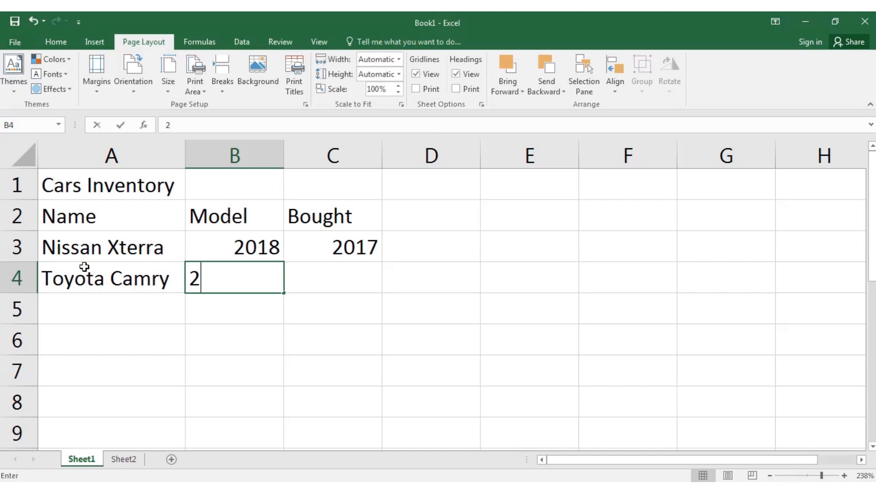
{"action": "type", "text": "004"}
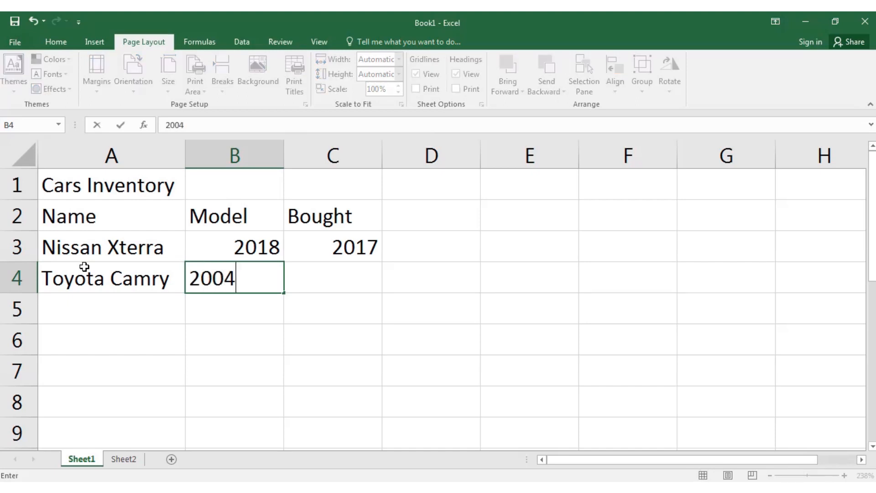
{"action": "key", "text": "Tab"}
{"action": "type", "text": "0"}
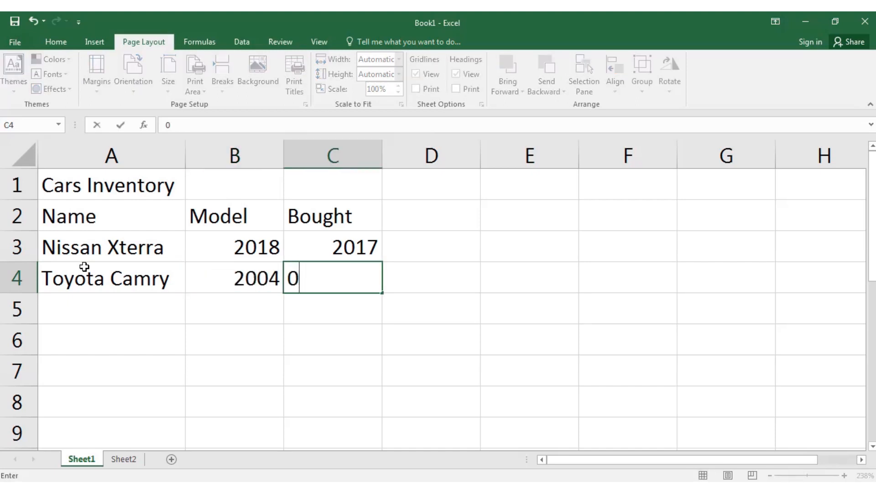
{"action": "key", "text": "BackSpace"}
{"action": "type", "text": "2000"}
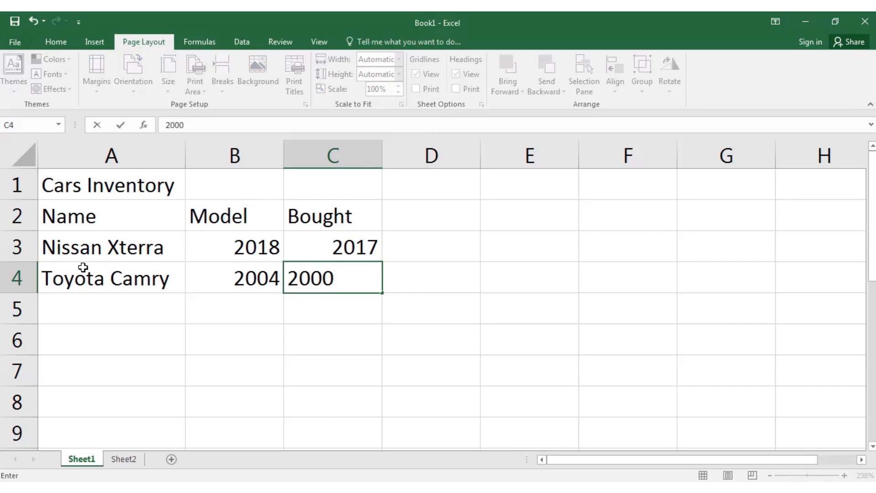
{"action": "key", "text": "ctrl+Return"}
{"action": "key", "text": "Return"}
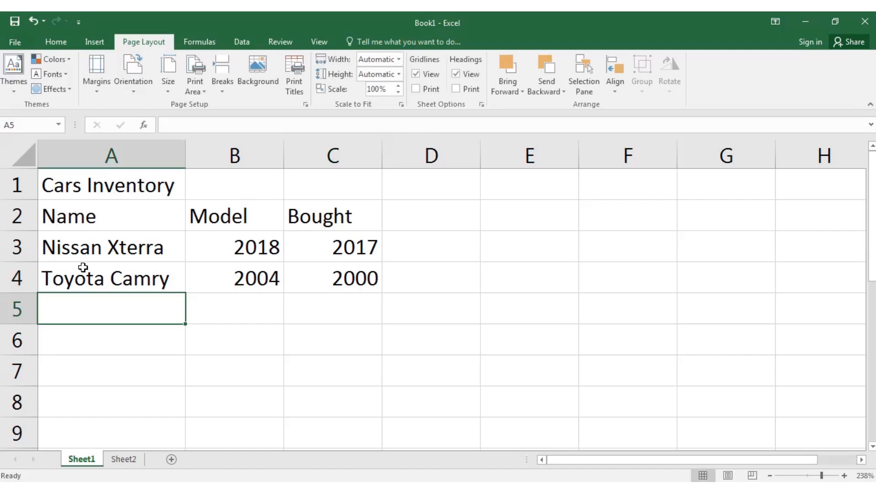
{"action": "key", "text": "super"}
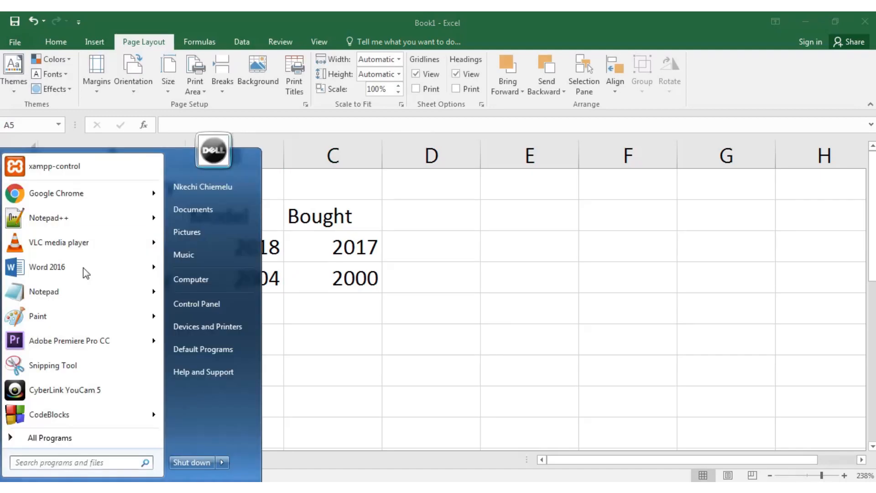
{"action": "left_click", "coordinate": [291, 312]}
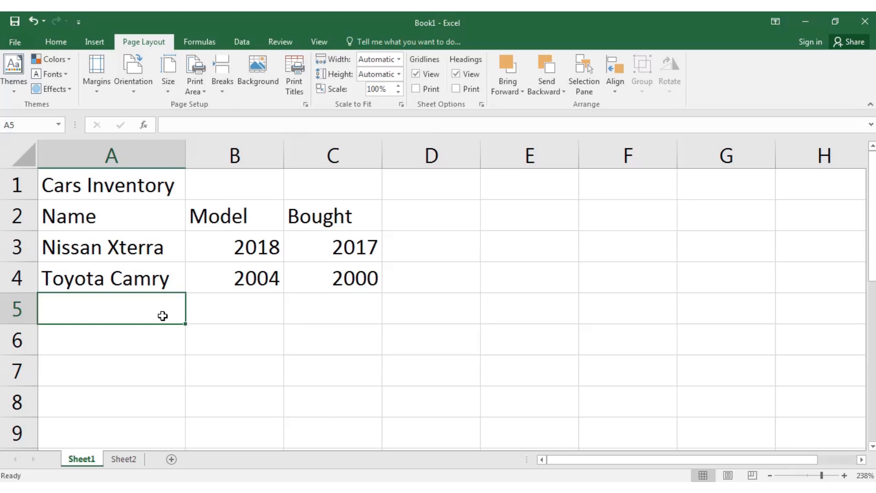
Step: Start the word "Name" with "Na" in cell A5 and accept the AutoComplete suggestion
{"action": "type", "text": "N"}
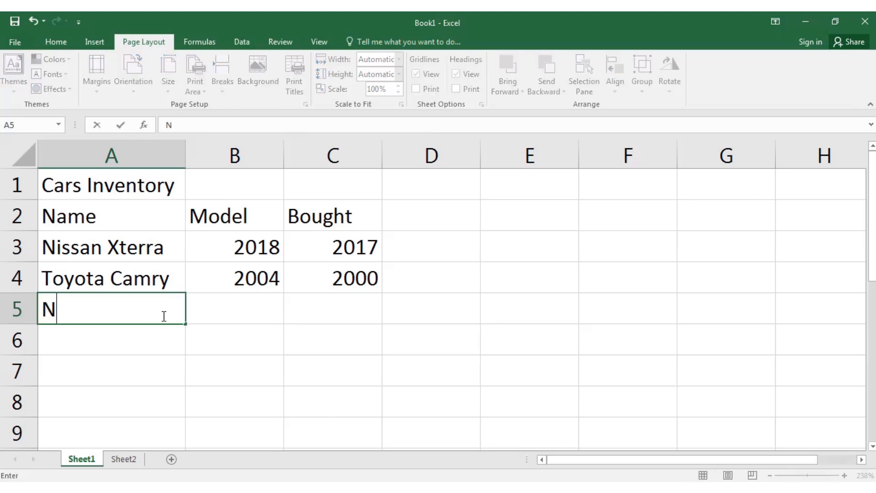
{"action": "type", "text": "a"}
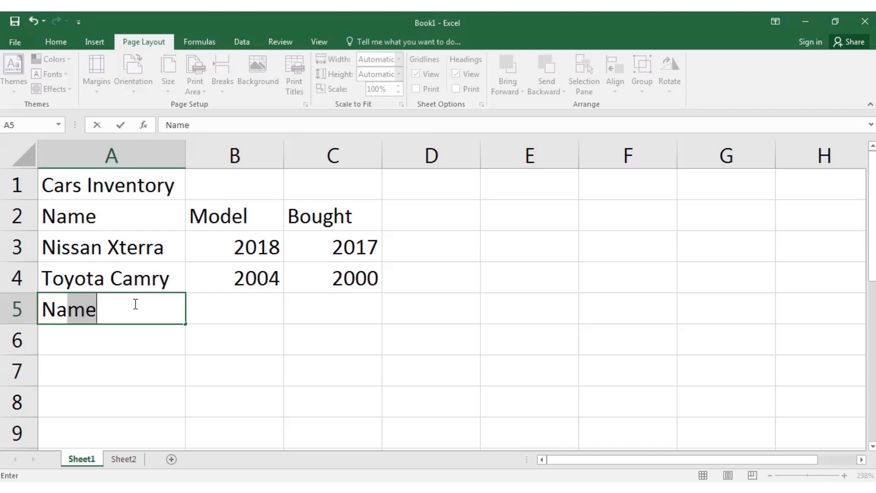
{"action": "key", "text": "Return"}
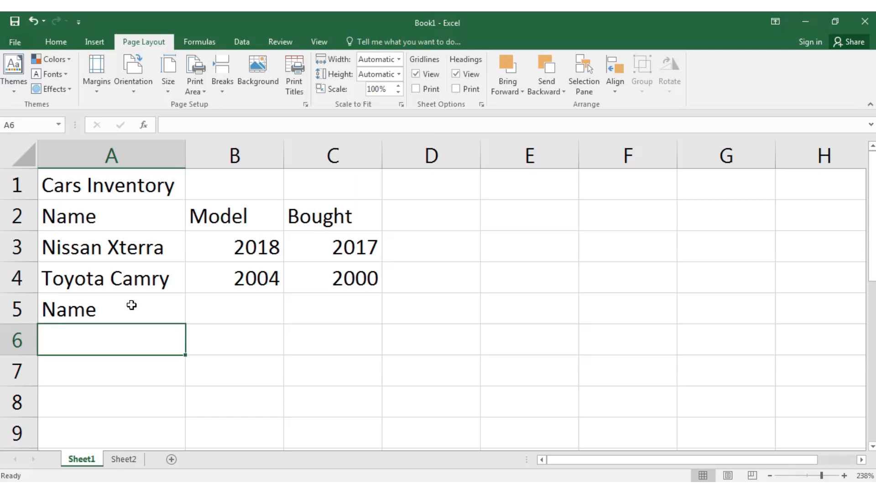
Step: Edit the word "Name" in cell A5 so that it reads "Nil"
{"action": "left_click", "coordinate": [109, 318]}
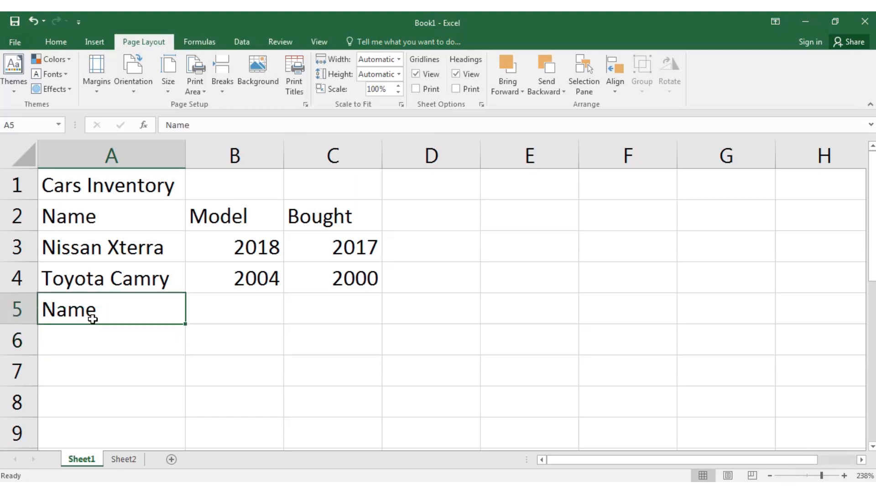
{"action": "double_click", "coordinate": [95, 318]}
{"action": "key", "text": "BackSpace"}
{"action": "key", "text": "BackSpace"}
{"action": "key", "text": "BackSpace"}
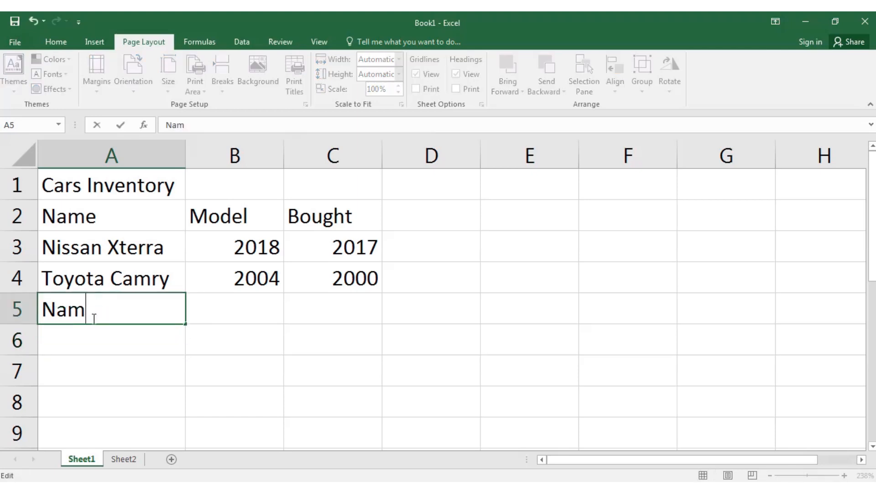
{"action": "type", "text": "il"}
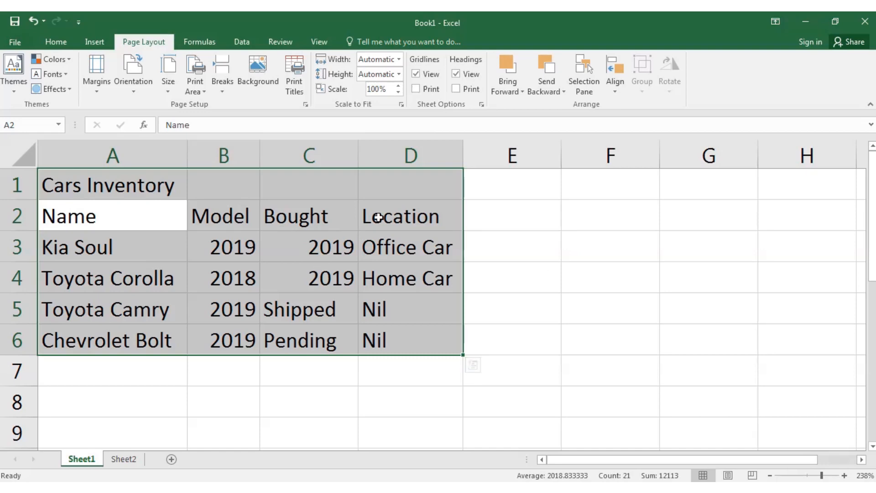
Step: Narrow columns D and A by hand so that their widths are smaller than their longest entries
{"action": "left_click", "coordinate": [466, 207]}
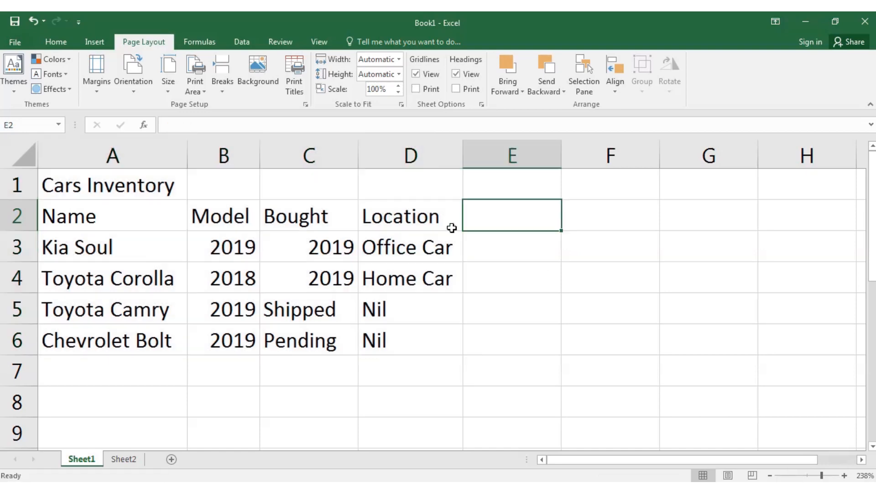
{"action": "left_click", "coordinate": [432, 214]}
{"action": "left_click_drag", "start_coordinate": [462, 165], "coordinate": [451, 179]}
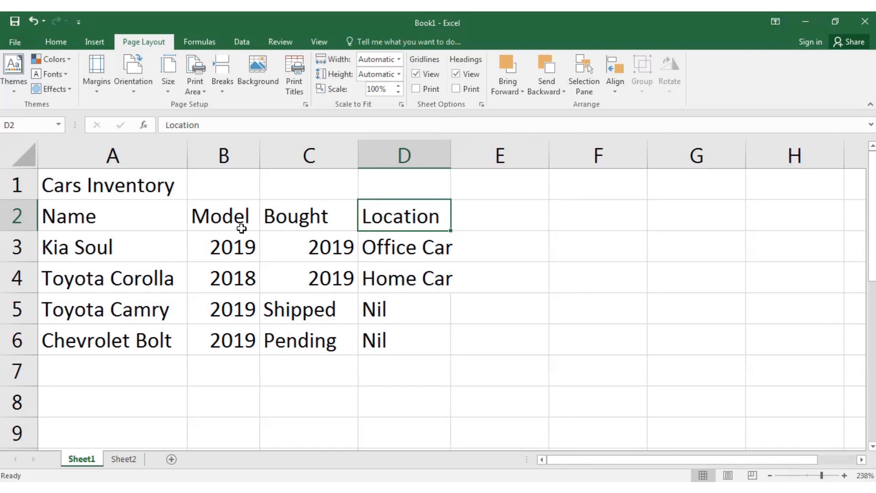
{"action": "left_click_drag", "start_coordinate": [191, 156], "coordinate": [166, 157]}
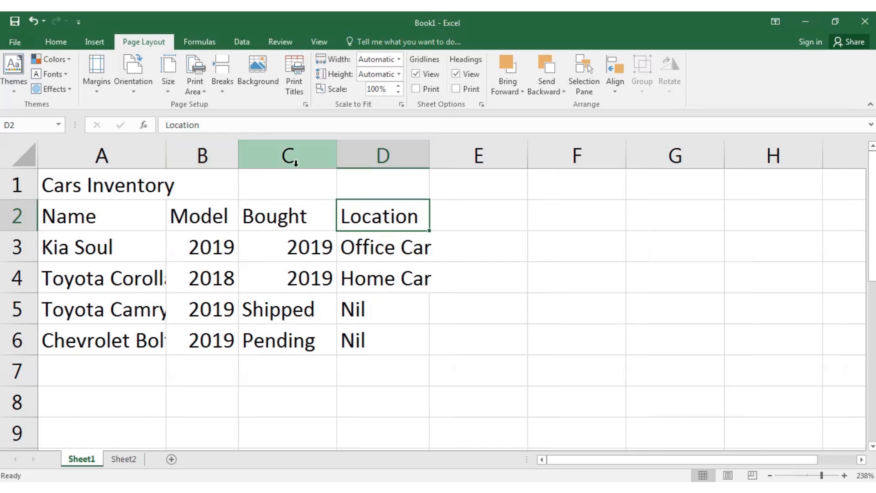
Step: Select the table A1:D6 and AutoFit the widths of columns D and A to their contents
{"action": "left_click", "coordinate": [102, 186]}
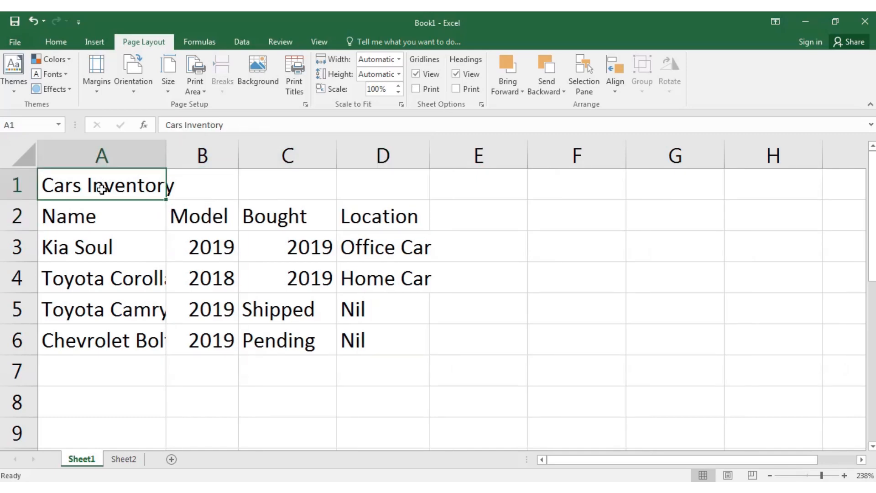
{"action": "left_click_drag", "start_coordinate": [102, 189], "coordinate": [375, 351]}
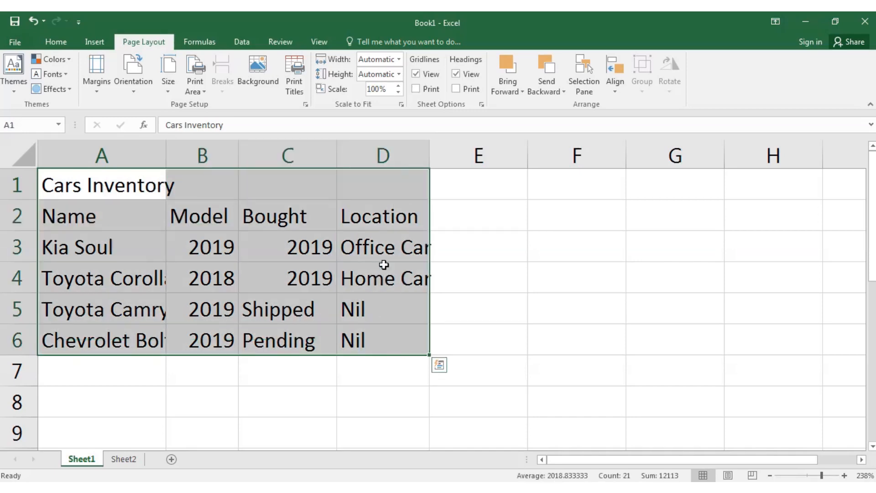
{"action": "double_click", "coordinate": [430, 159]}
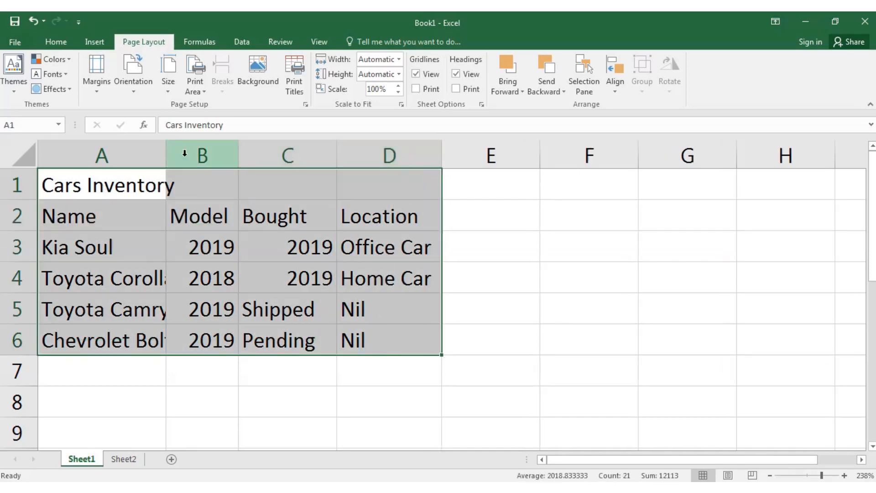
{"action": "double_click", "coordinate": [166, 160]}
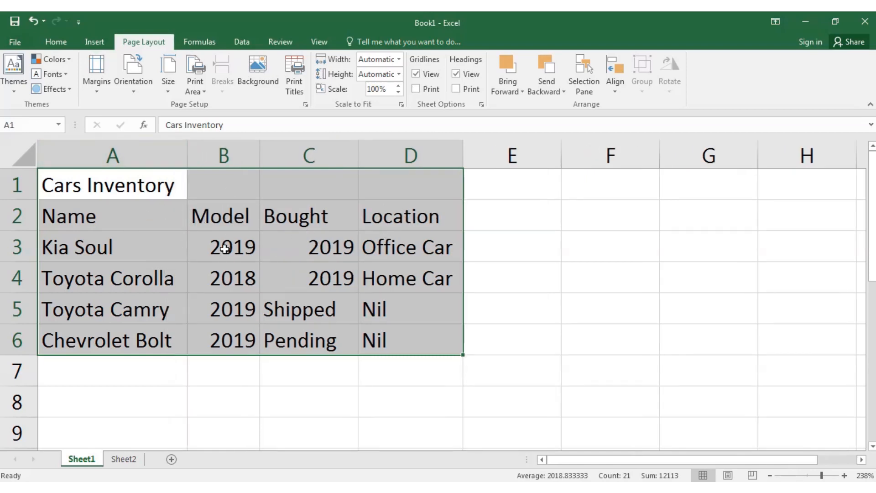
{"action": "left_click", "coordinate": [485, 297]}
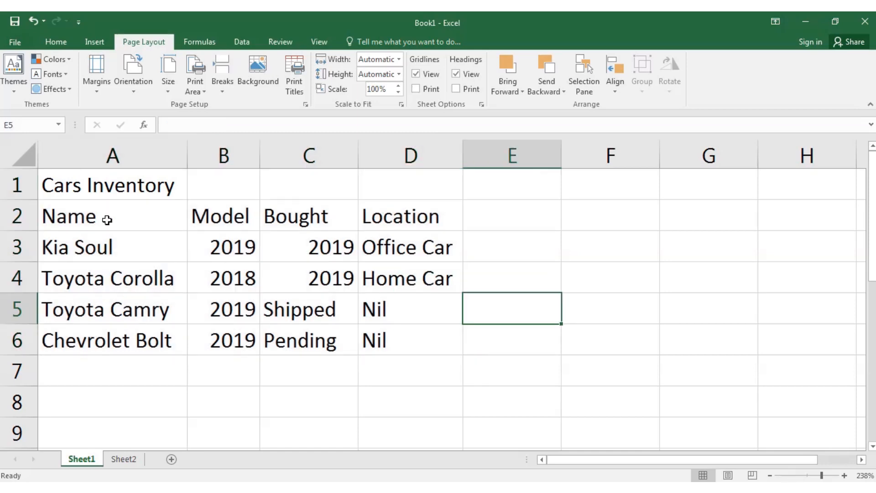
Step: Format the title "Cars Inventory" in cell A1 as bold, italic and underlined
{"action": "left_click", "coordinate": [132, 186]}
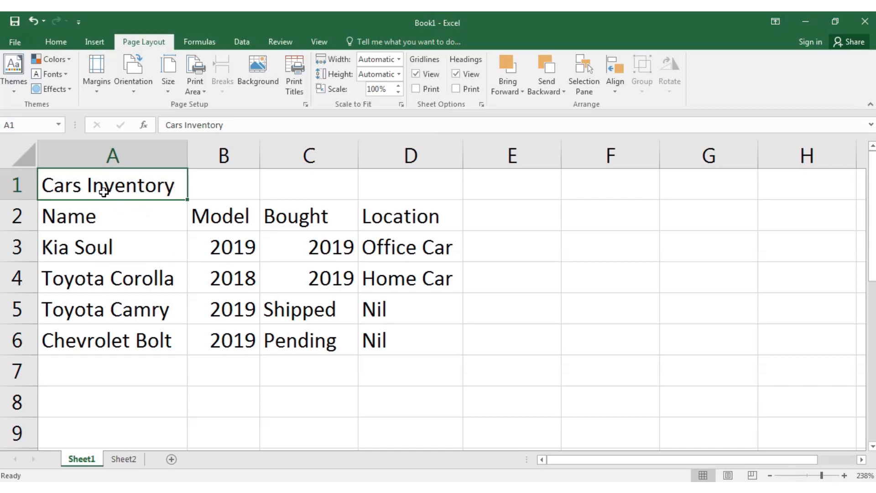
{"action": "left_click", "coordinate": [51, 45]}
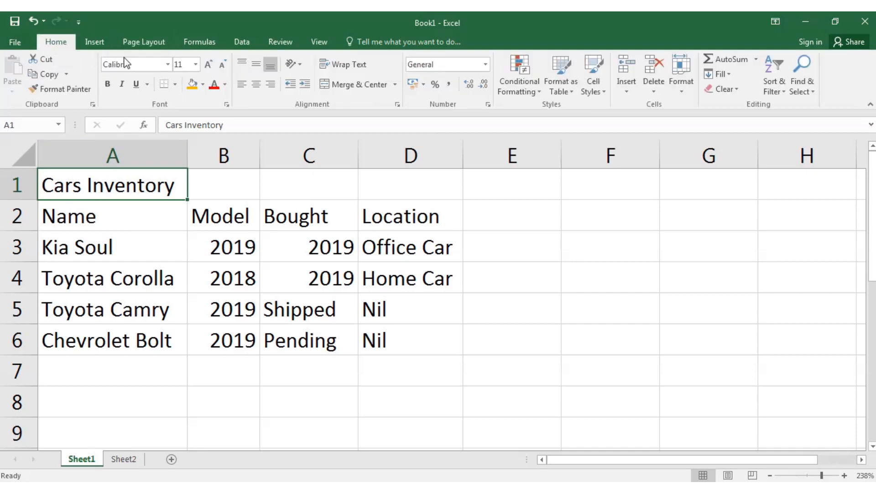
{"action": "left_click", "coordinate": [108, 84]}
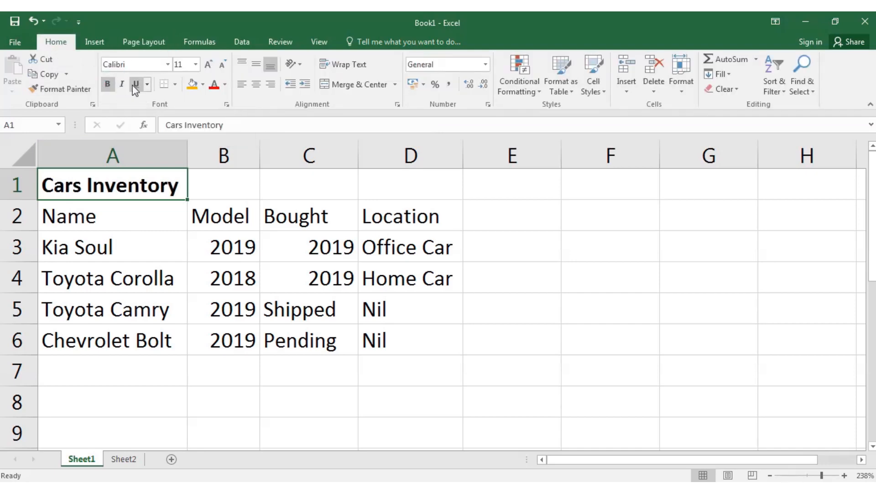
{"action": "left_click", "coordinate": [127, 85]}
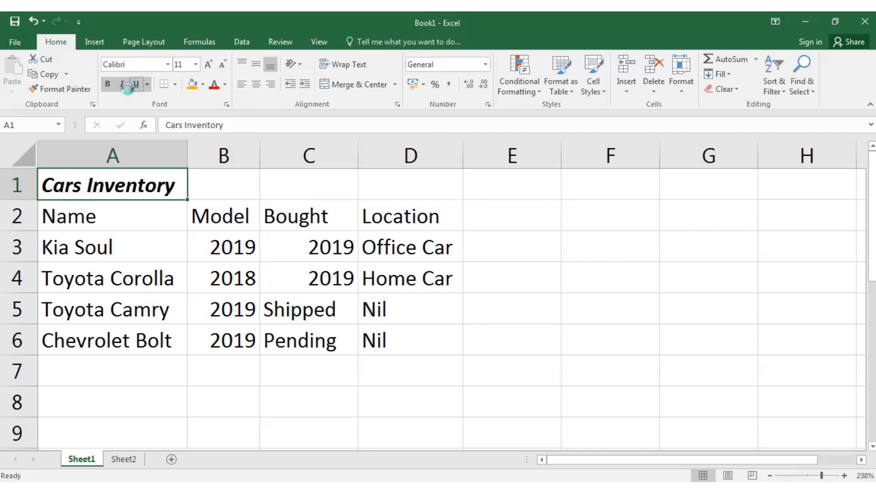
{"action": "left_click", "coordinate": [135, 85]}
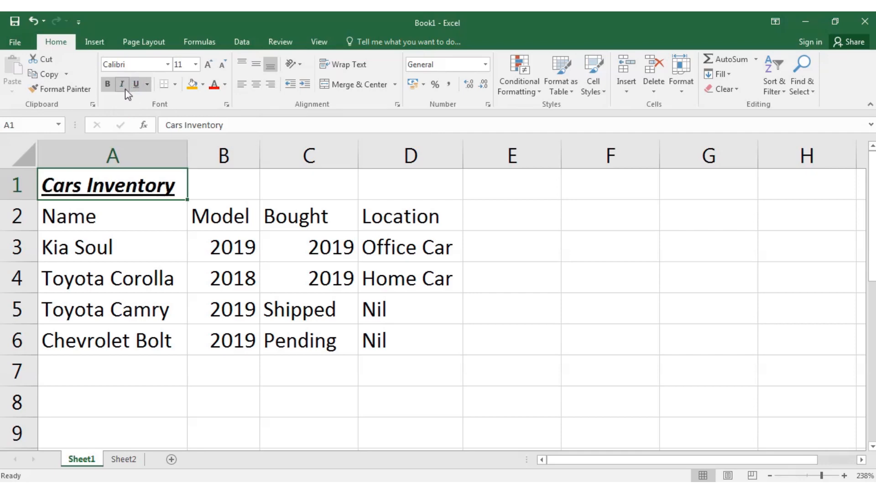
Step: Try an orange fill on the title cell A1, then set the cell back to No Fill
{"action": "left_click", "coordinate": [203, 85]}
{"action": "left_click", "coordinate": [203, 84]}
{"action": "left_click", "coordinate": [188, 84]}
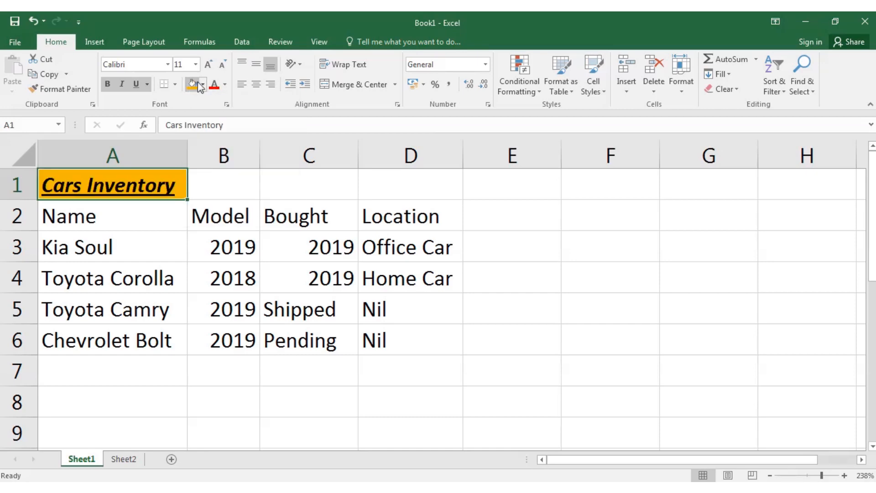
{"action": "left_click", "coordinate": [202, 85]}
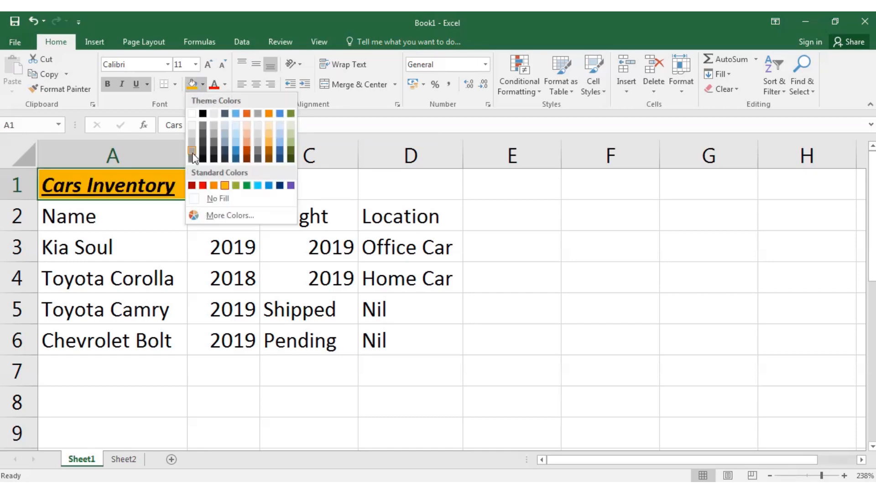
{"action": "left_click", "coordinate": [194, 197]}
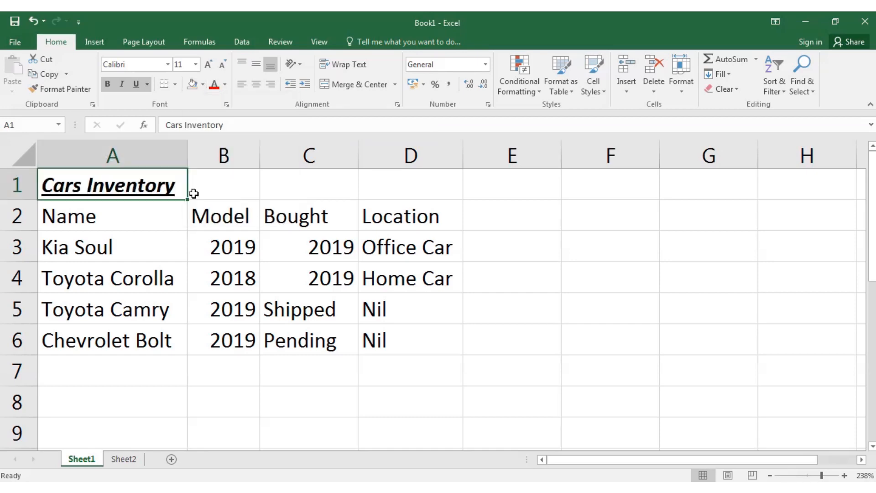
Step: Set the font color of the title in A1 to dark blue and remove its italic formatting
{"action": "left_click", "coordinate": [224, 85]}
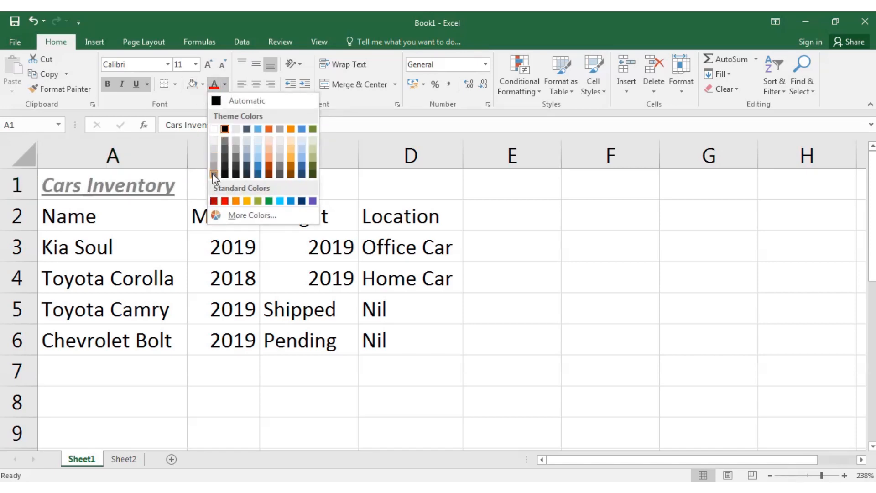
{"action": "left_click", "coordinate": [258, 175]}
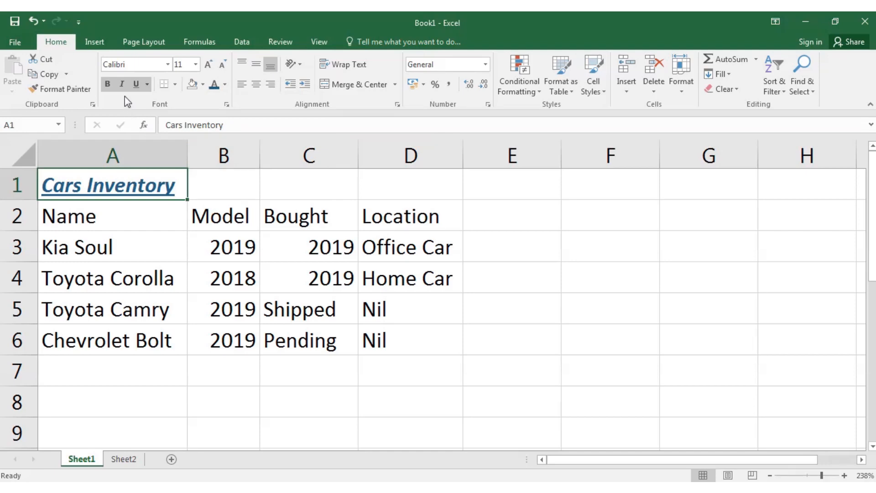
{"action": "left_click", "coordinate": [121, 84]}
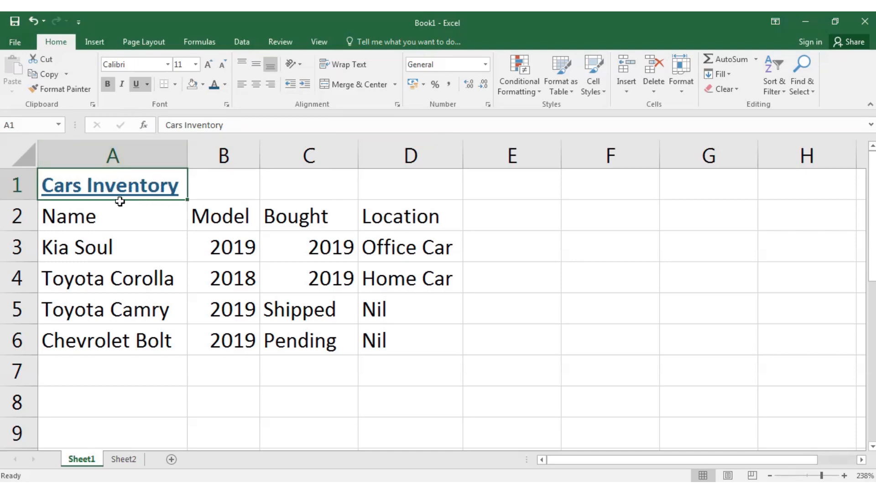
Step: Merge and center the "Cars Inventory" title across cells A1:D1
{"action": "left_click", "coordinate": [111, 217]}
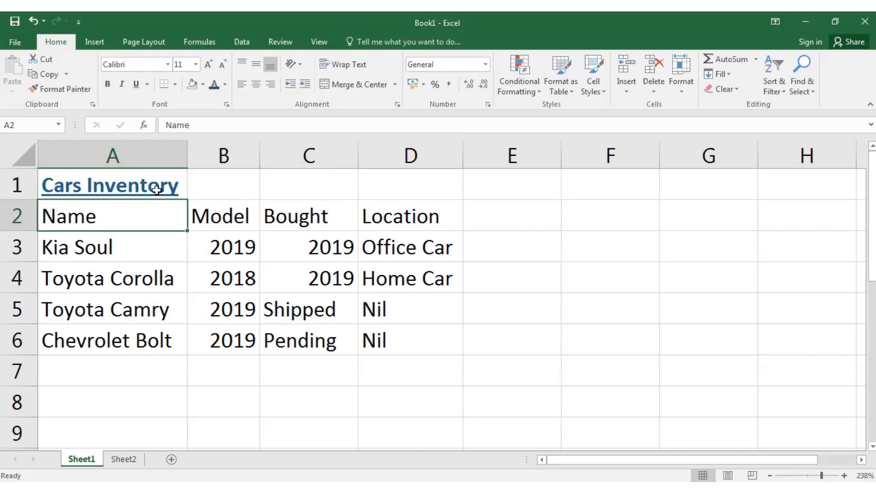
{"action": "left_click", "coordinate": [113, 188]}
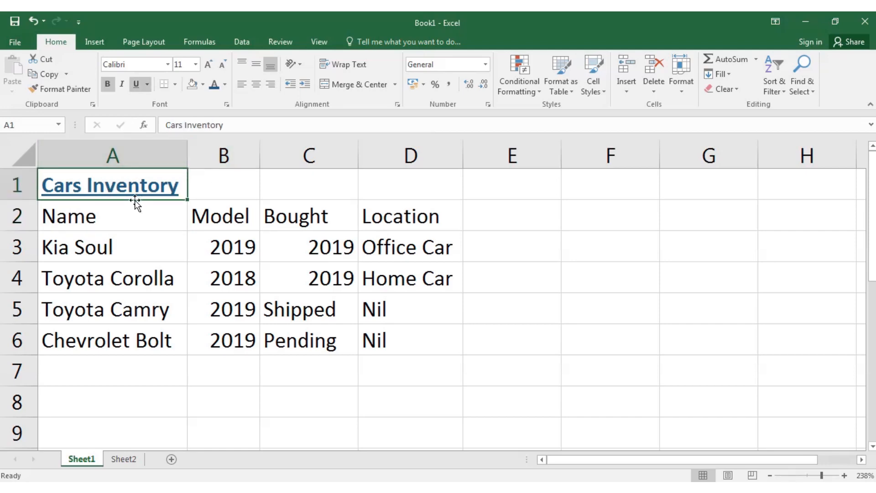
{"action": "left_click_drag", "start_coordinate": [150, 190], "coordinate": [378, 193]}
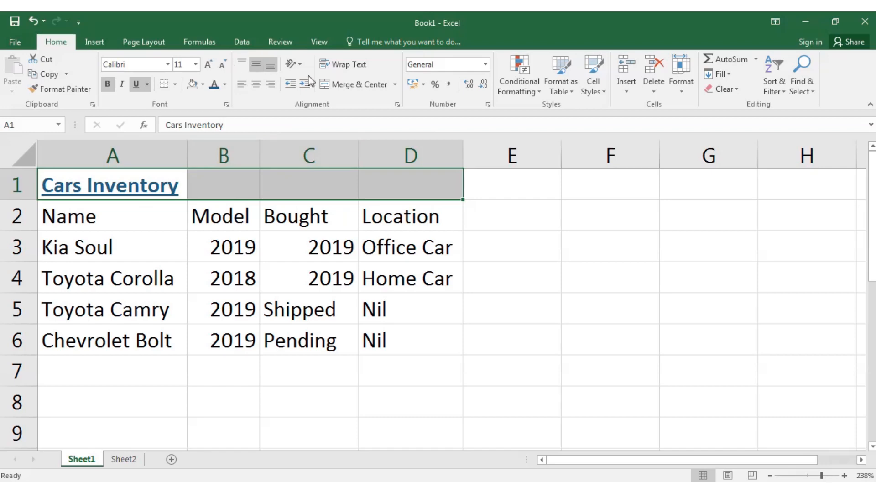
{"action": "left_click", "coordinate": [393, 83]}
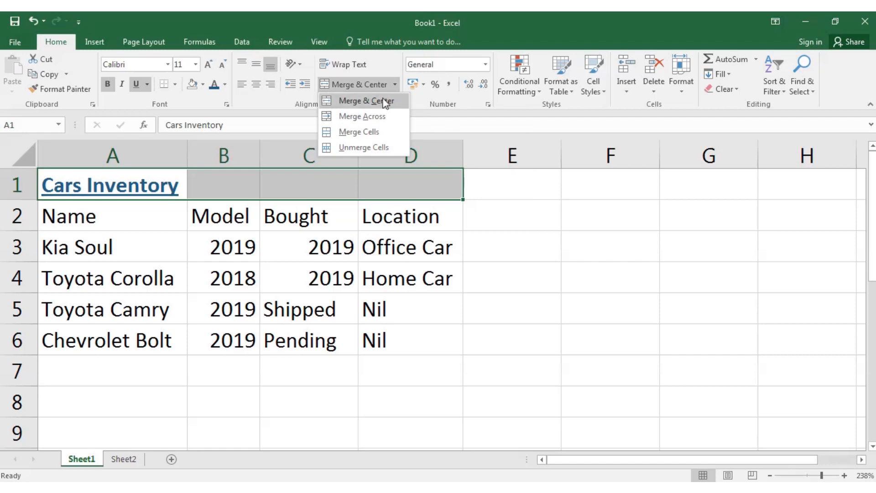
{"action": "left_click", "coordinate": [386, 101]}
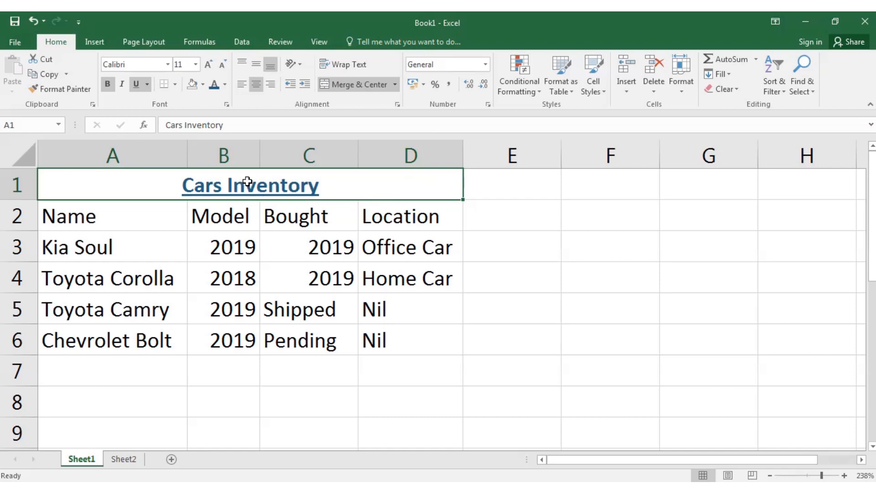
Step: Make the column headings Name, Model, Bought and Location in A2:D2 bold and italic
{"action": "left_click", "coordinate": [108, 224]}
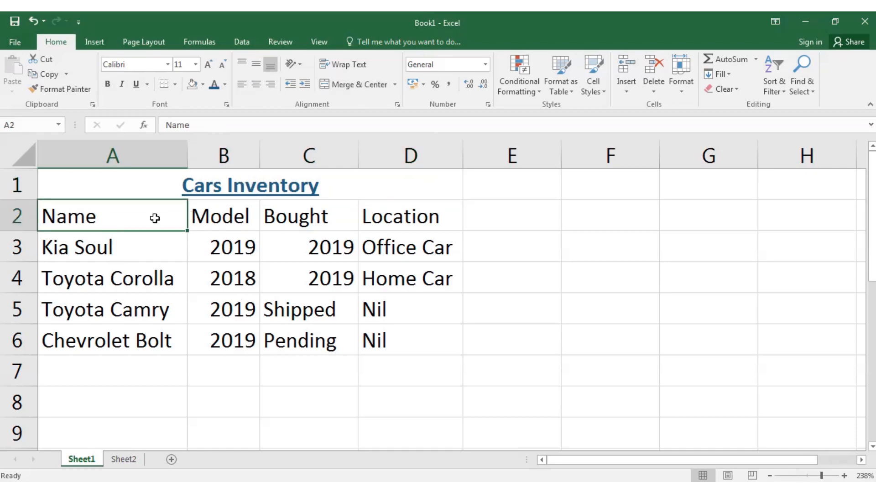
{"action": "left_click_drag", "start_coordinate": [153, 218], "coordinate": [419, 218]}
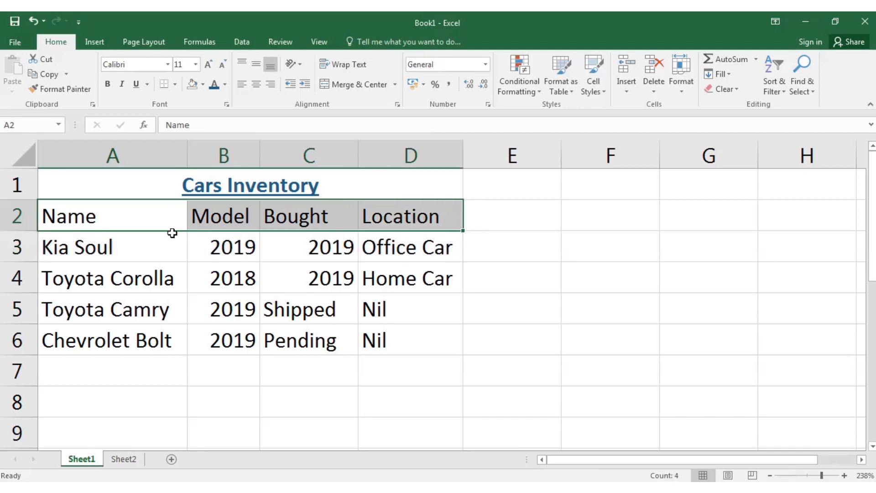
{"action": "left_click", "coordinate": [107, 84]}
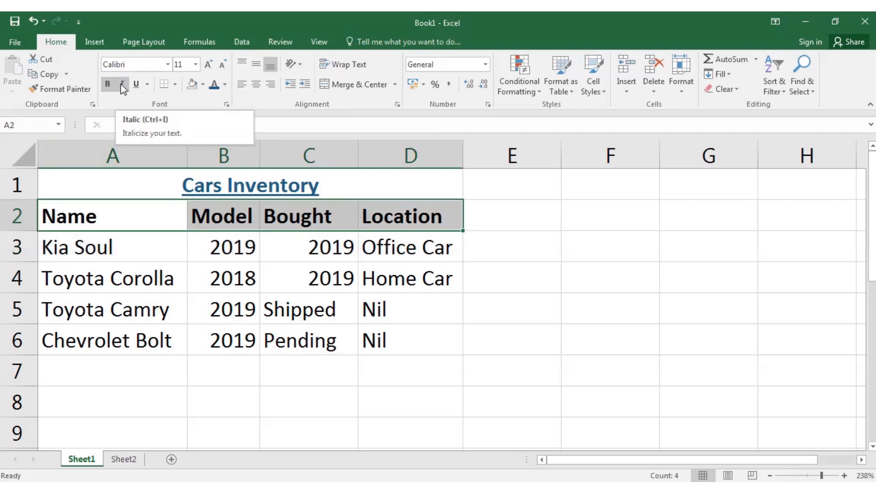
{"action": "left_click", "coordinate": [122, 85]}
{"action": "left_click", "coordinate": [122, 280]}
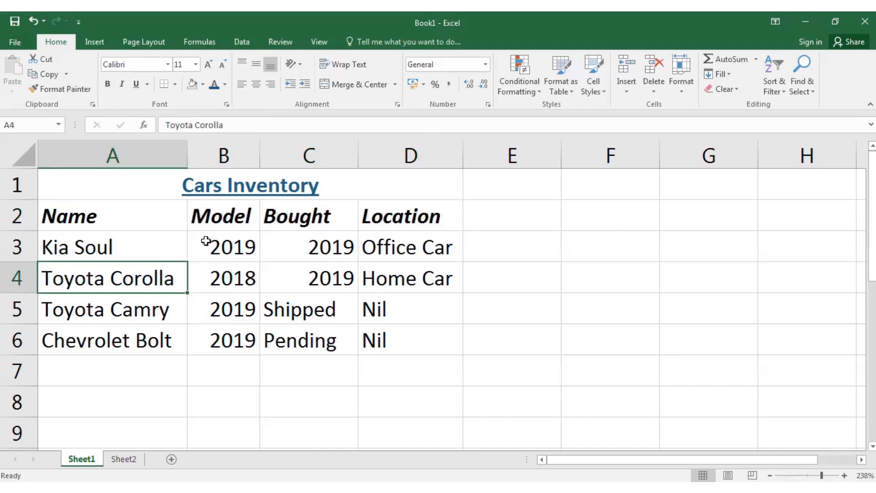
{"action": "left_click", "coordinate": [361, 252]}
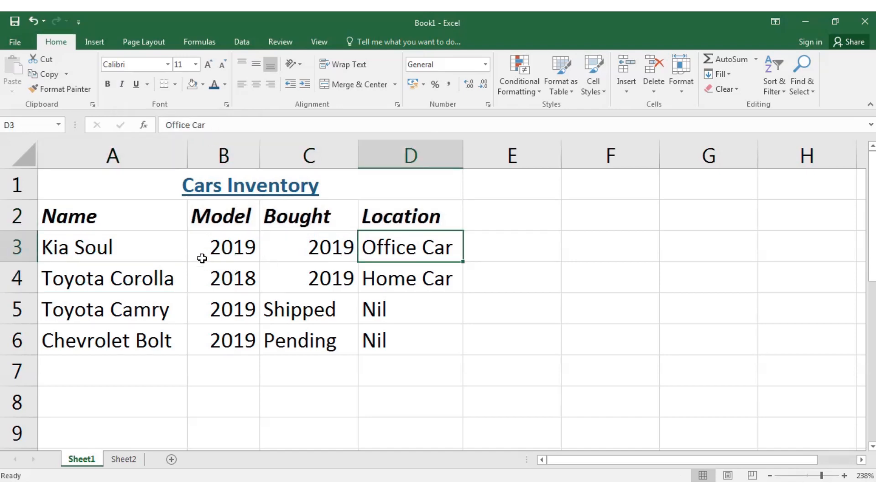